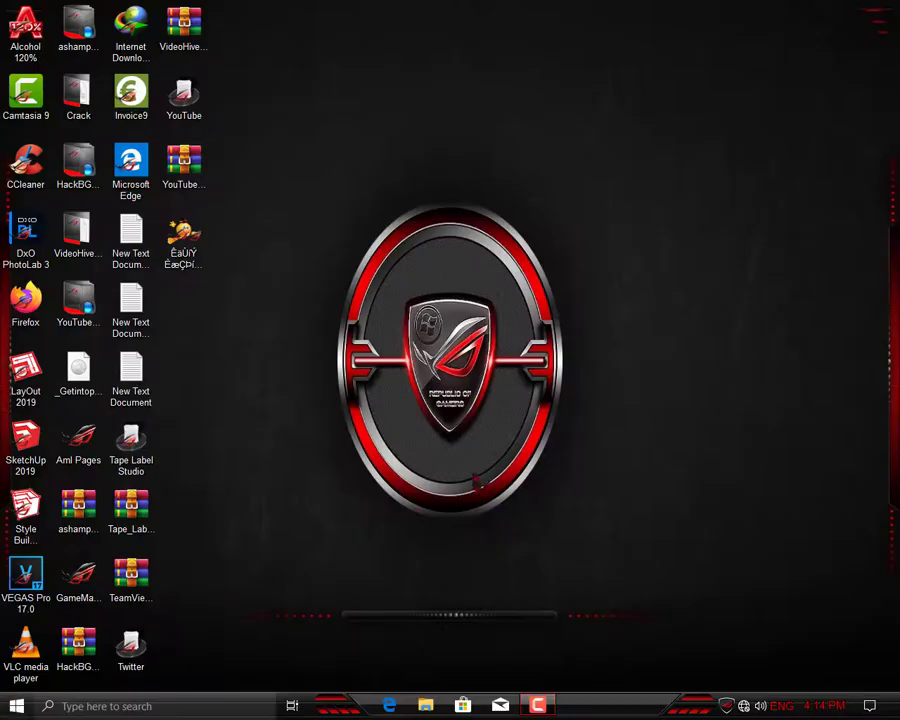
Refresh the desktop several times to rearrange the icons.
right_click(466, 229)
click(488, 268)
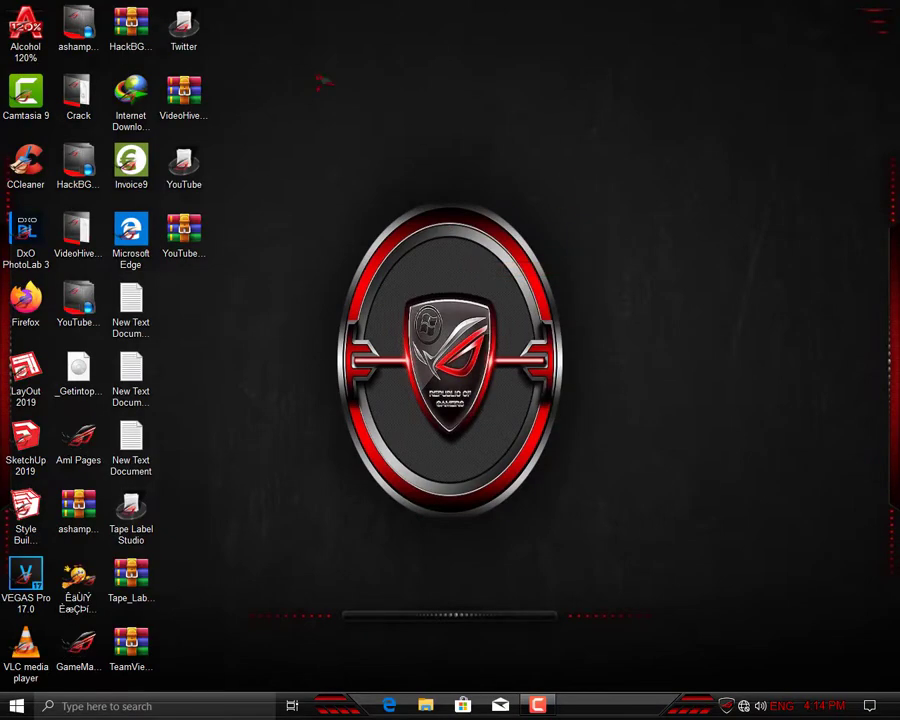
right_click(313, 70)
click(412, 112)
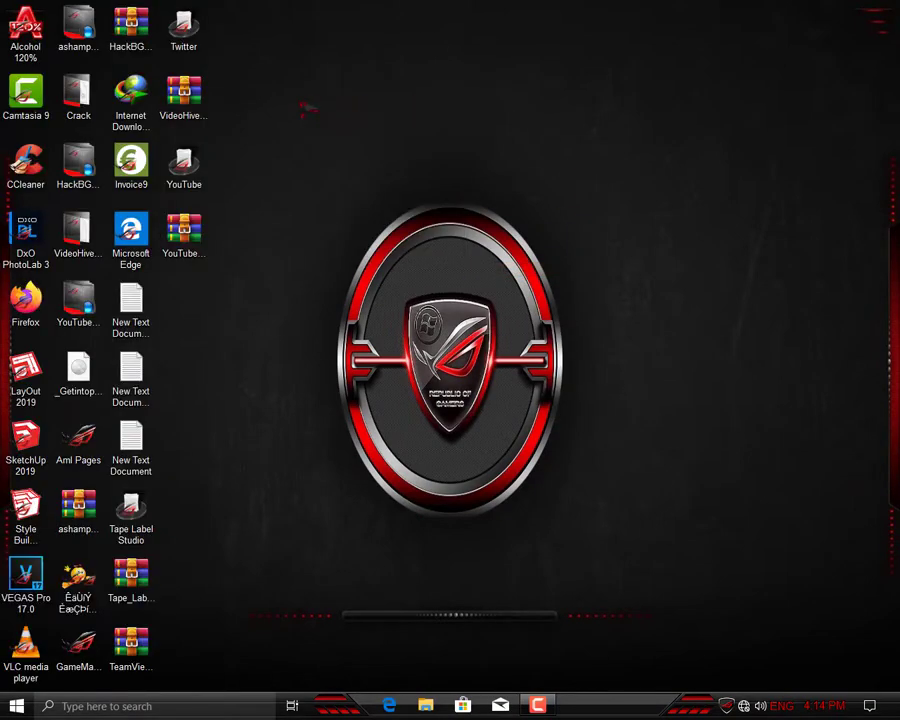
right_click(390, 115)
click(410, 150)
right_click(474, 5)
click(558, 42)
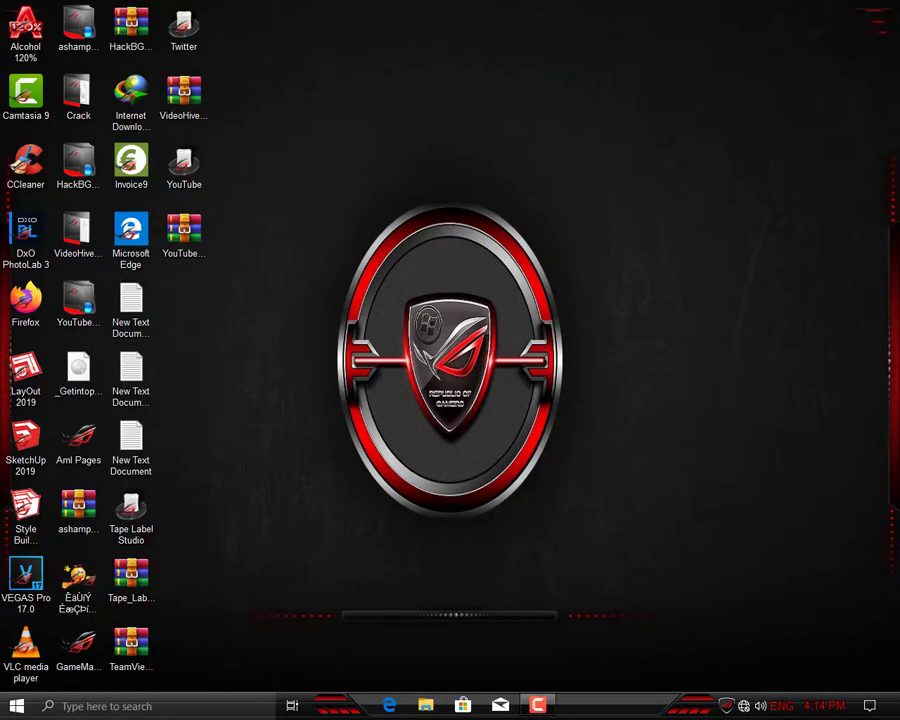
key(super)
key(super)
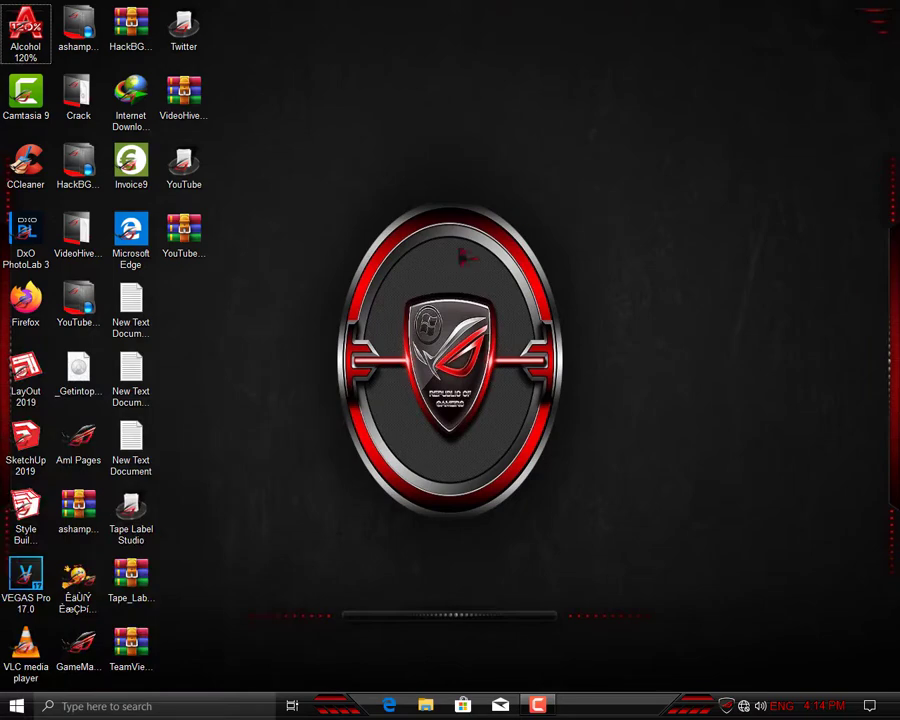
Hide the Task View button and the search box from the taskbar.
right_click(667, 706)
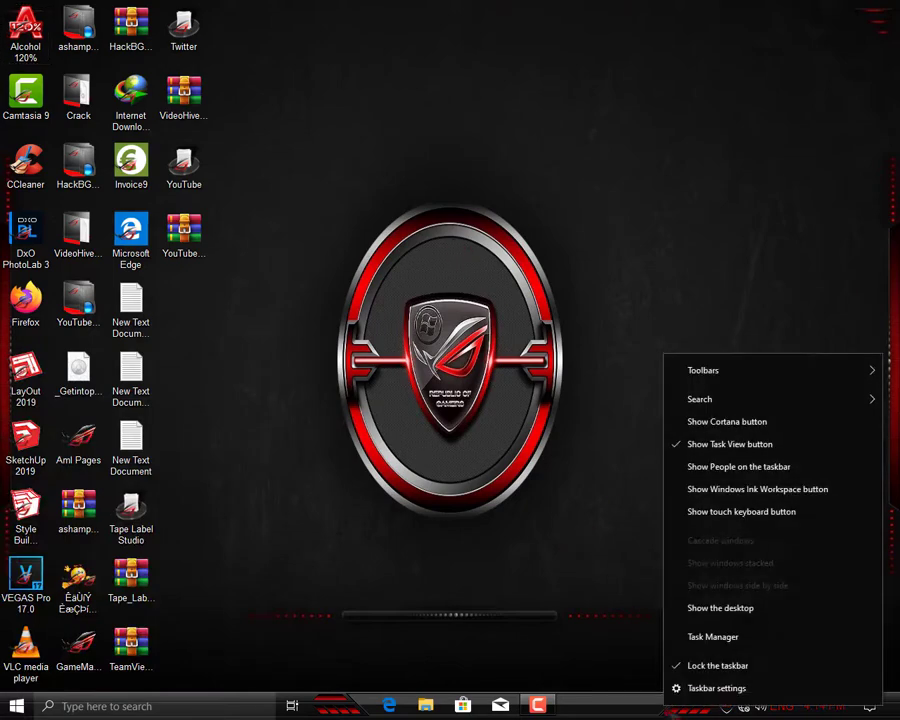
click(700, 441)
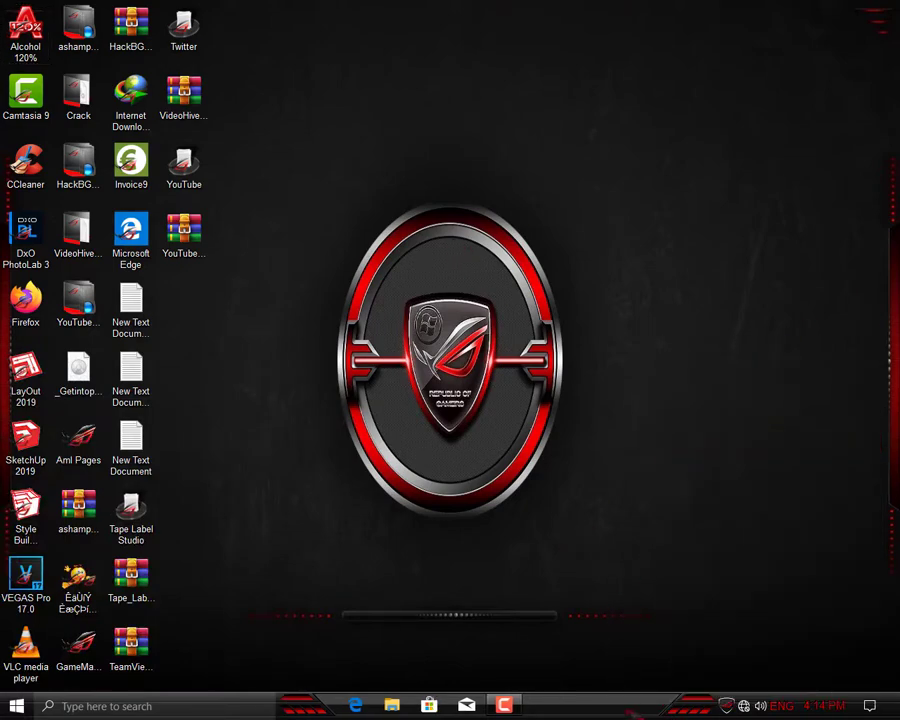
right_click(628, 706)
mouse_move(712, 400)
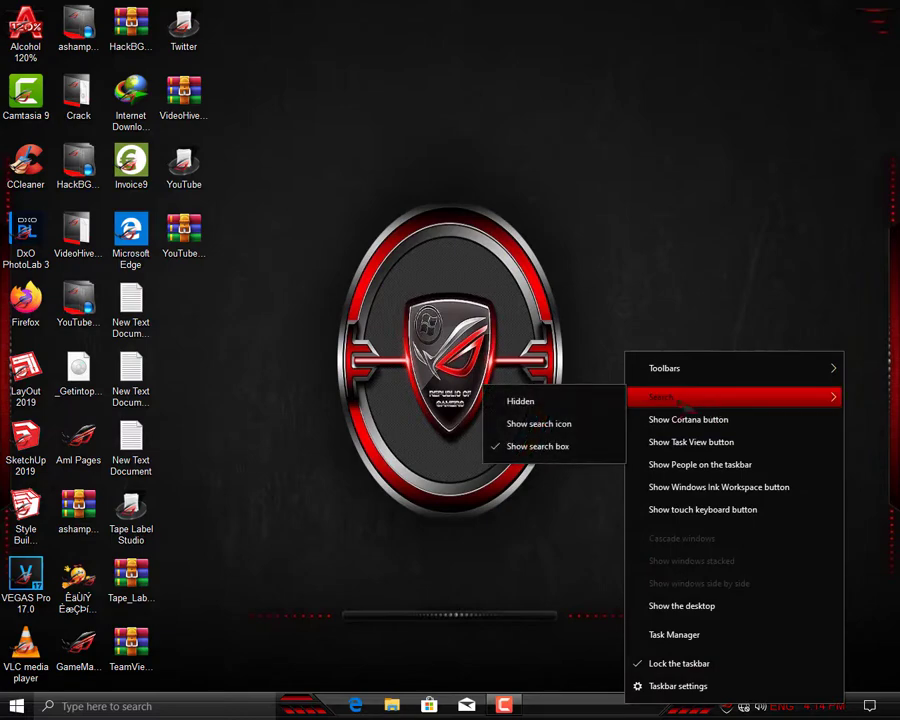
click(508, 400)
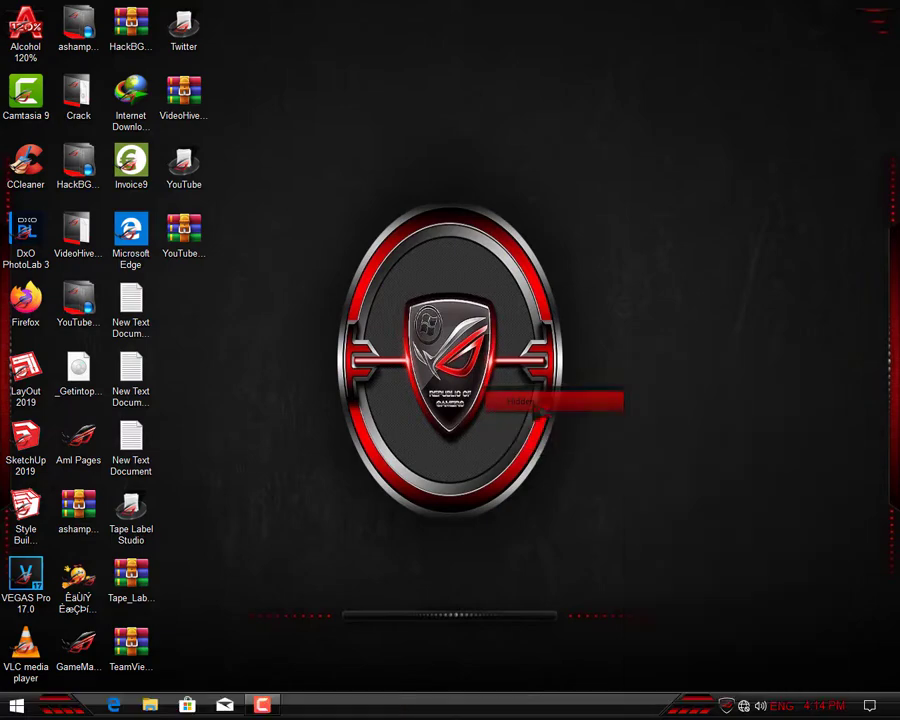
right_click(521, 700)
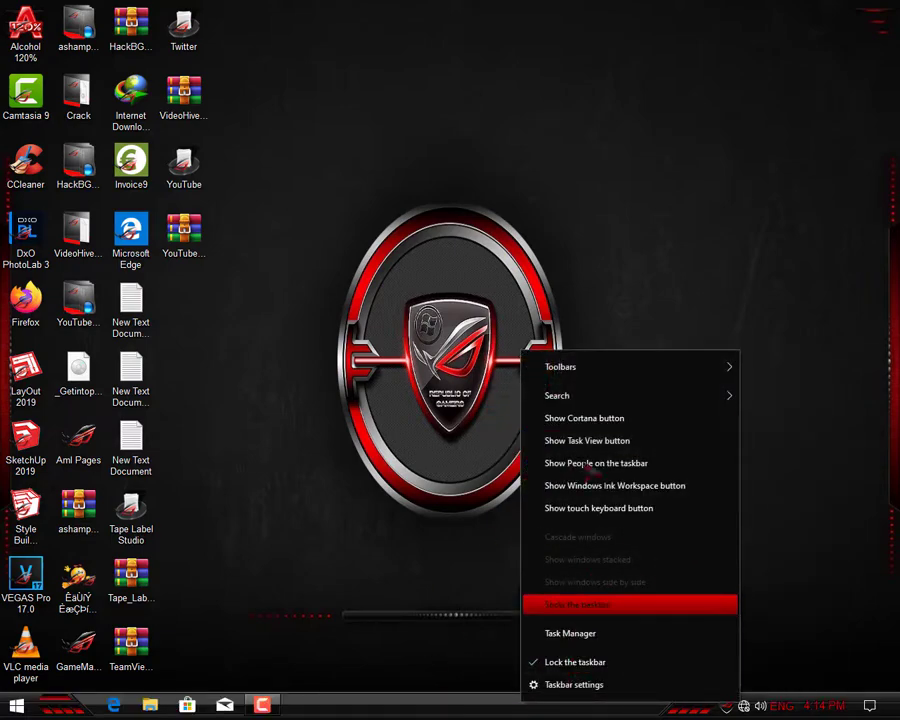
mouse_move(614, 378)
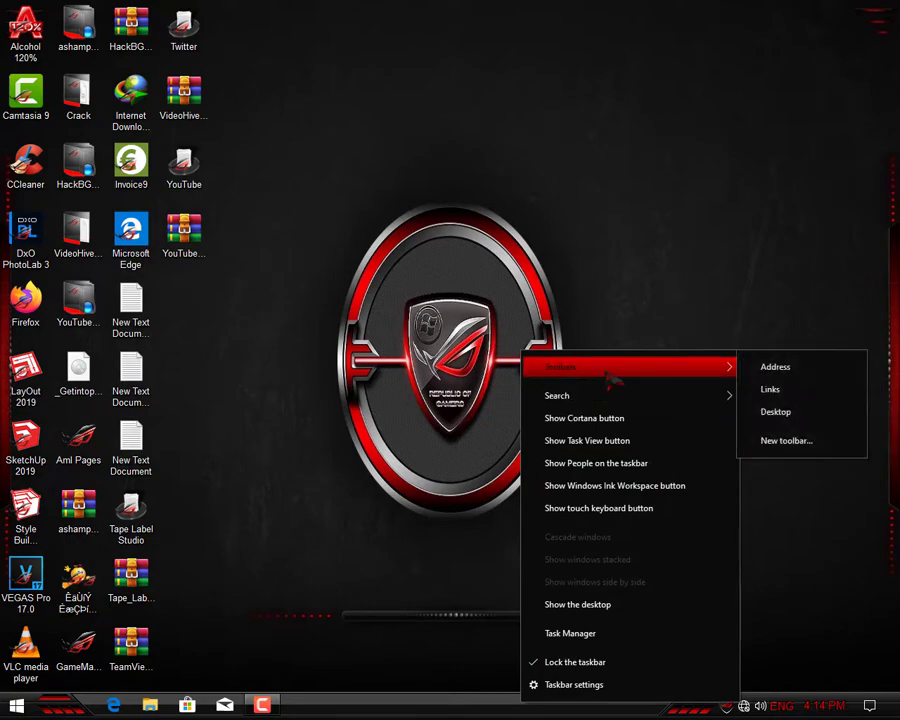
key(Escape)
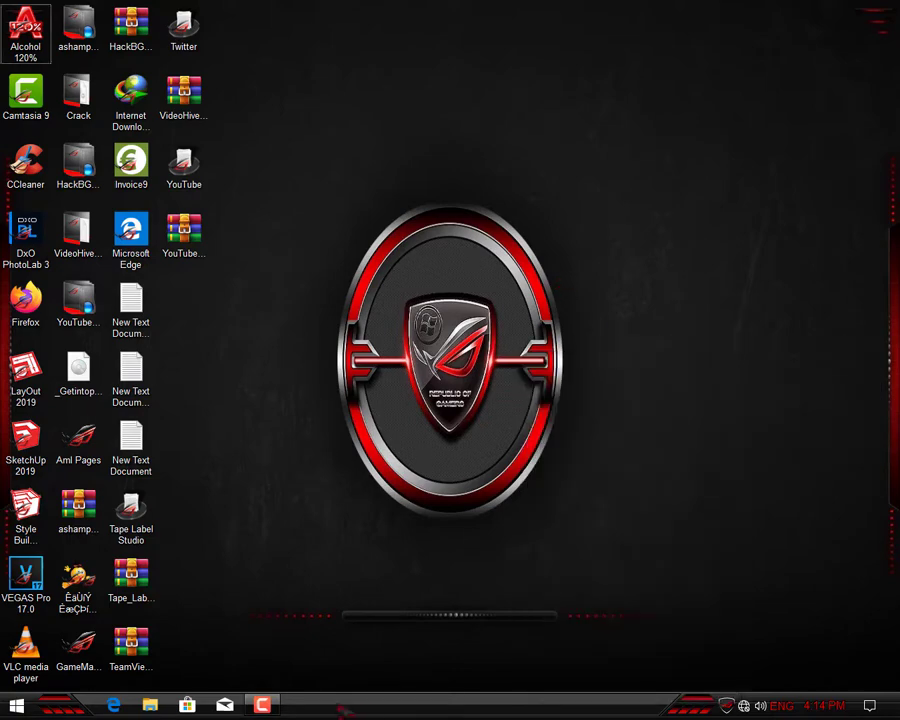
right_click(372, 706)
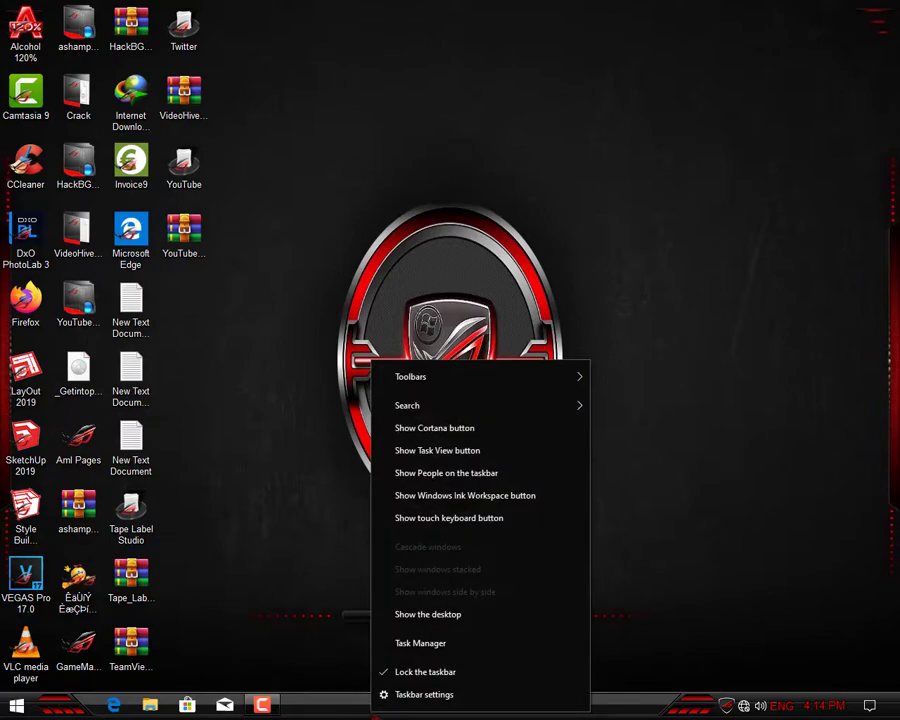
key(Escape)
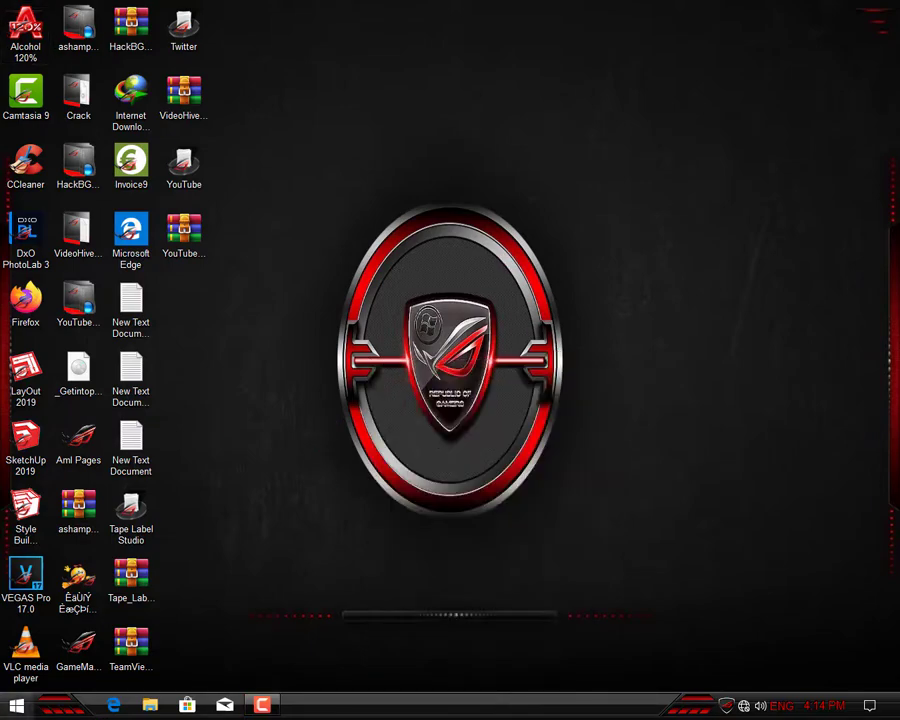
key(super+x)
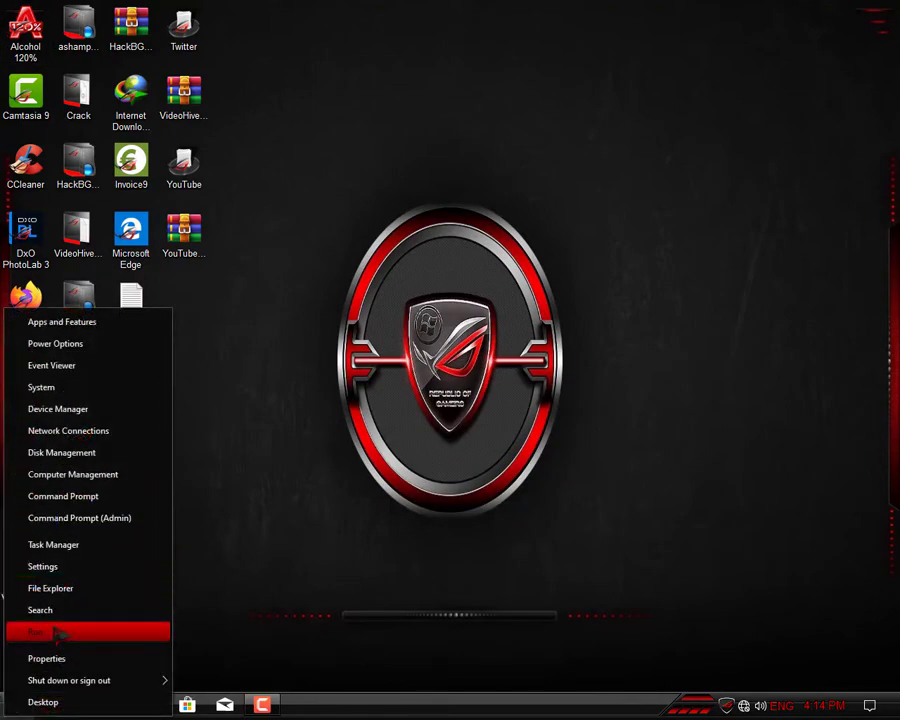
key(Escape)
Apply the Windows (light) theme in the personalization settings and show the desktop.
right_click(500, 190)
click(540, 369)
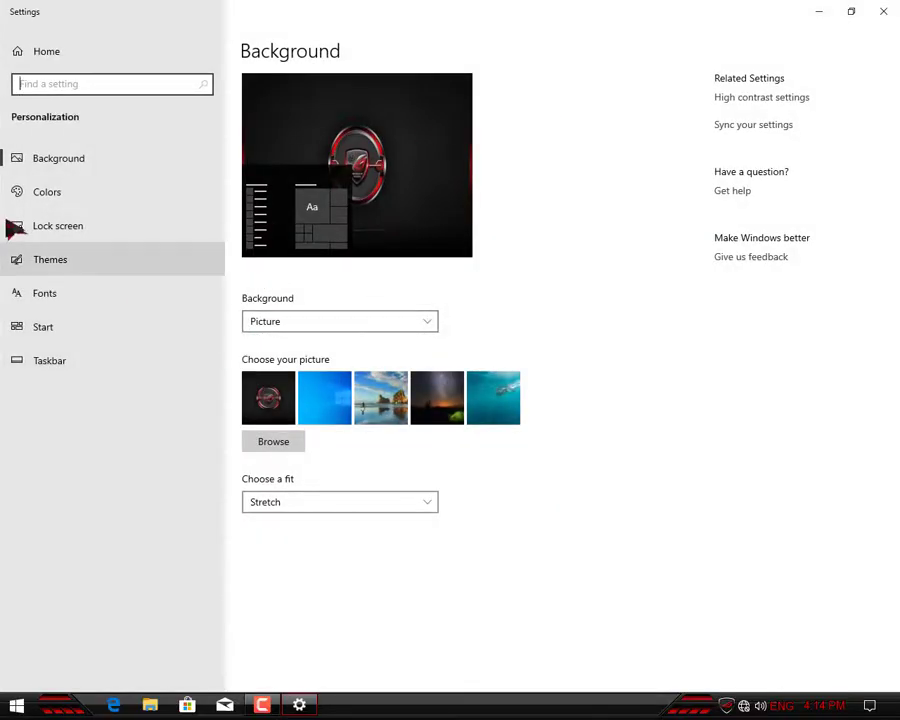
click(66, 257)
scroll(462, 320, down, 5)
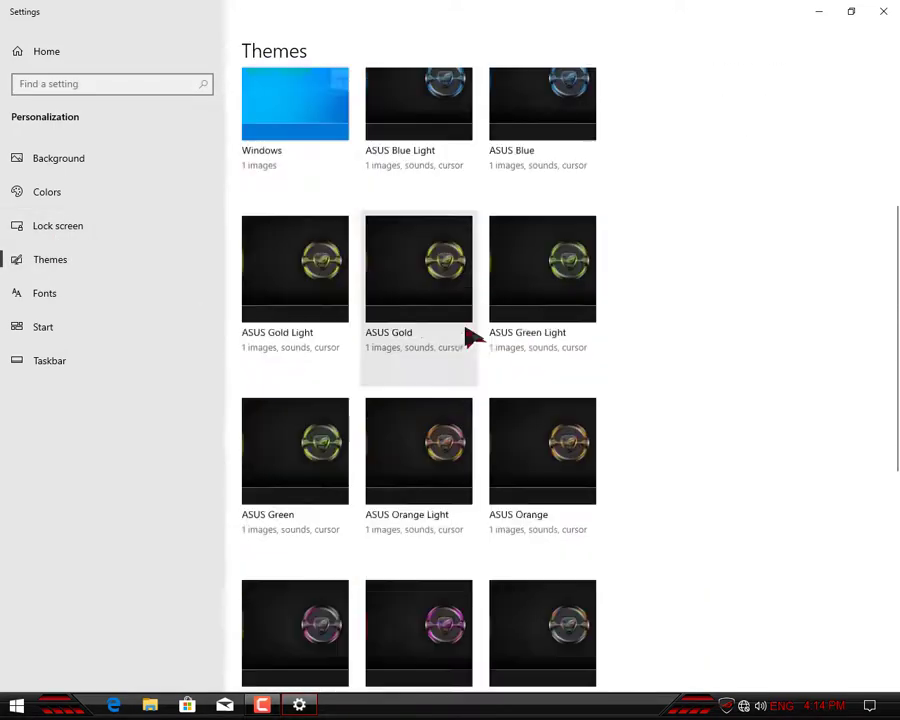
scroll(470, 335, down, 4)
click(305, 570)
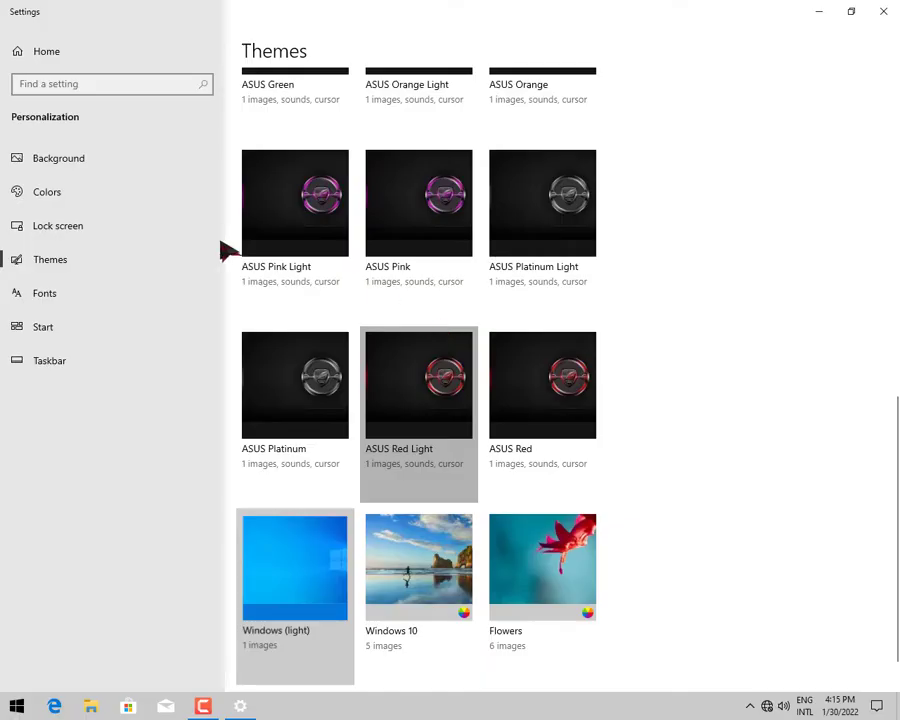
key(super+d)
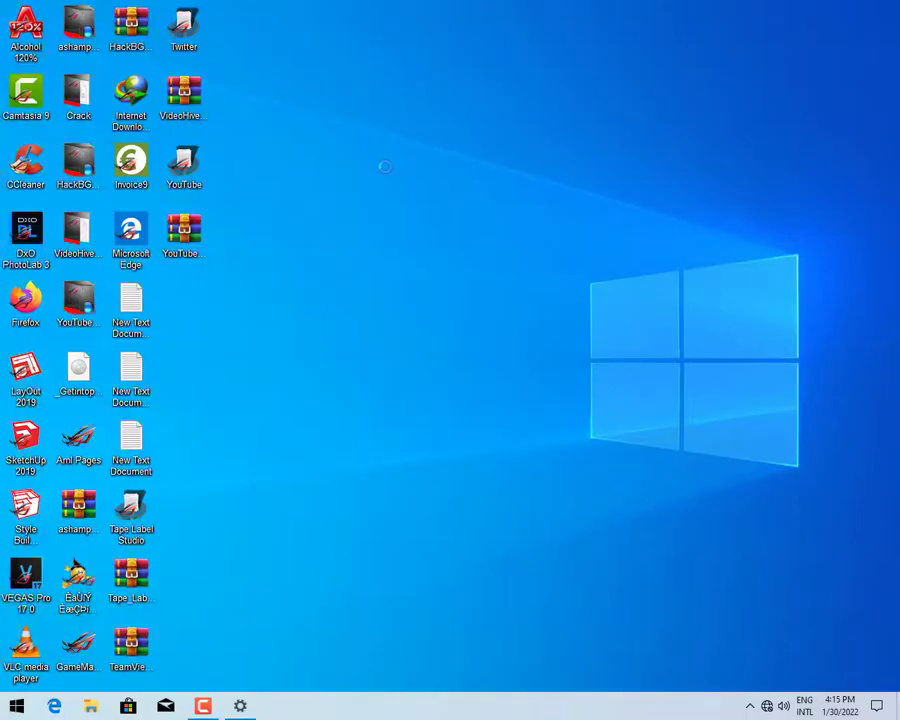
Open the Appearance options of the StartIsBack configuration.
right_click(19, 706)
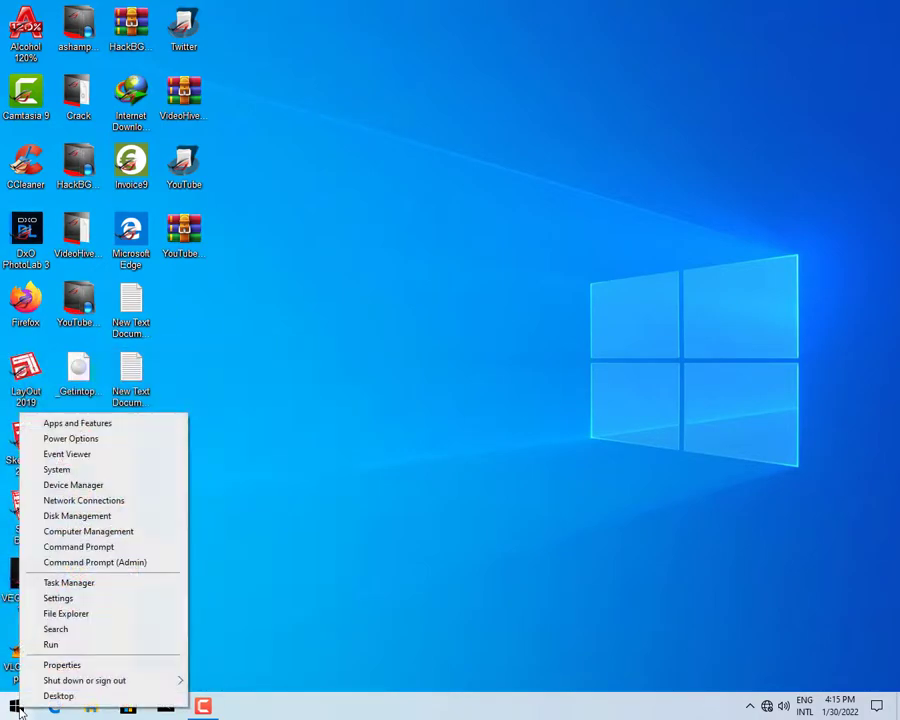
click(74, 664)
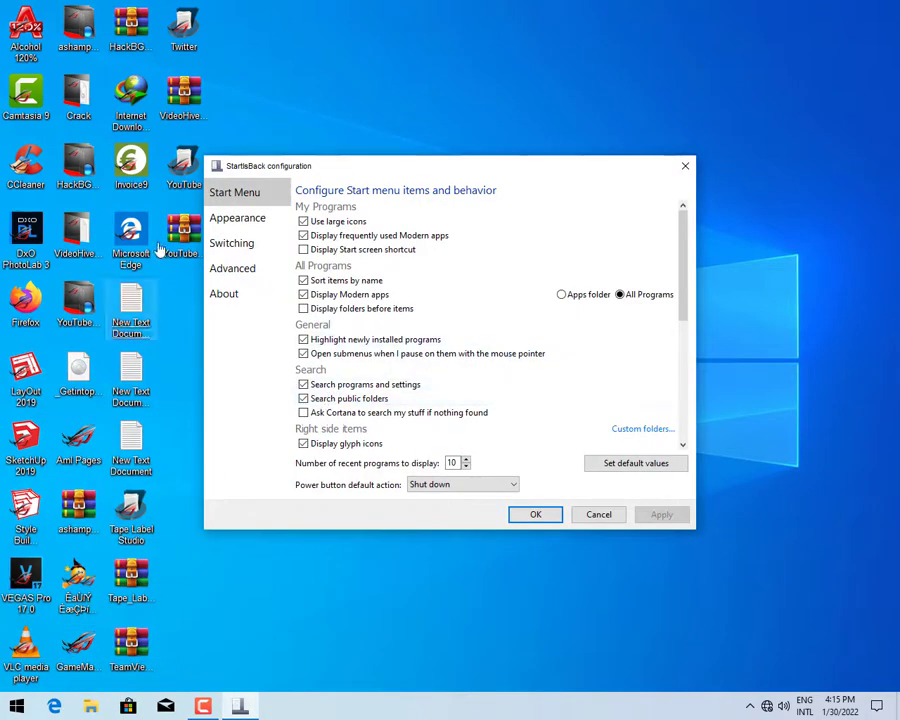
click(253, 222)
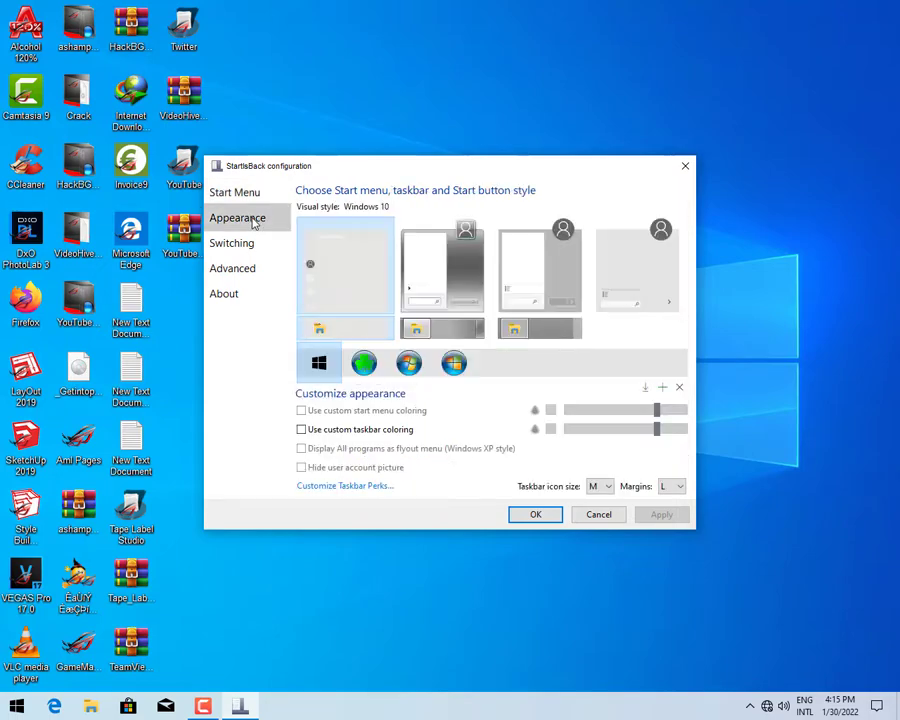
Try the alternative Start button styles, including the Windows 7 button, and check the Start menu.
click(453, 363)
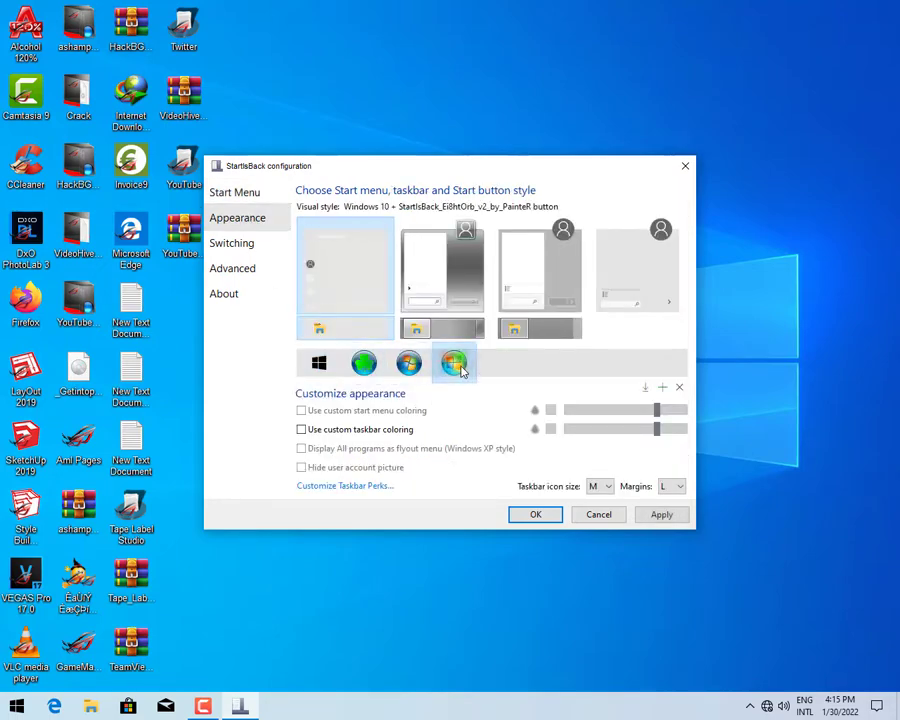
click(364, 363)
click(408, 363)
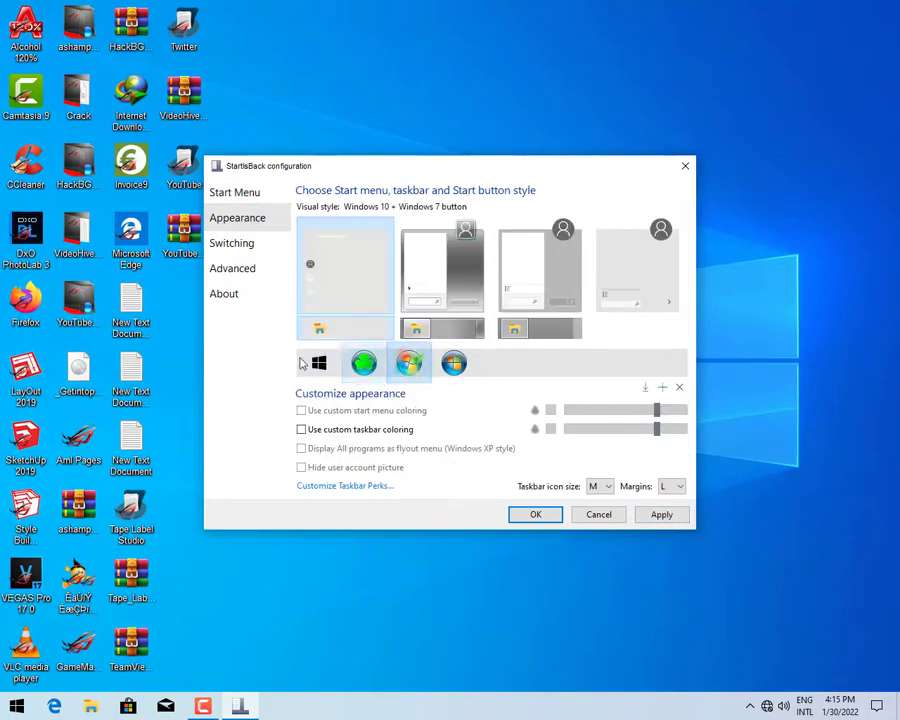
click(316, 366)
click(408, 370)
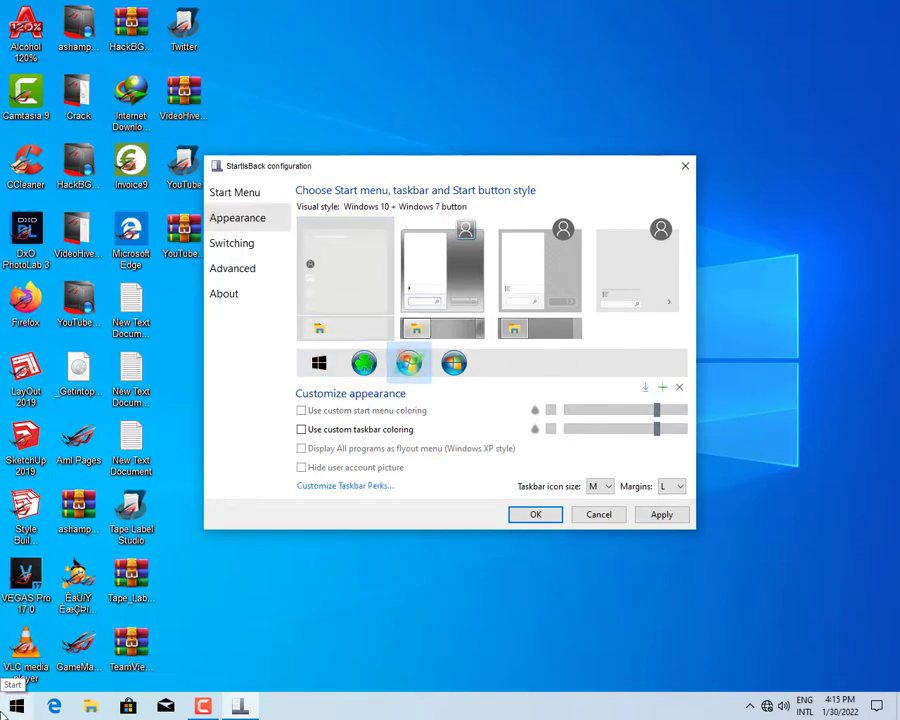
click(3, 705)
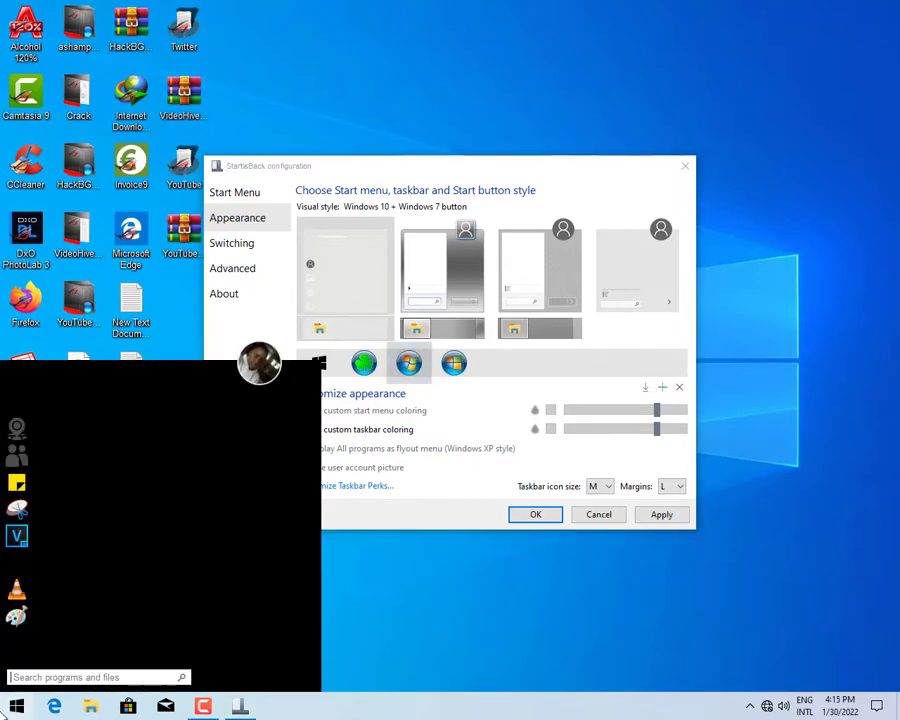
key(Escape)
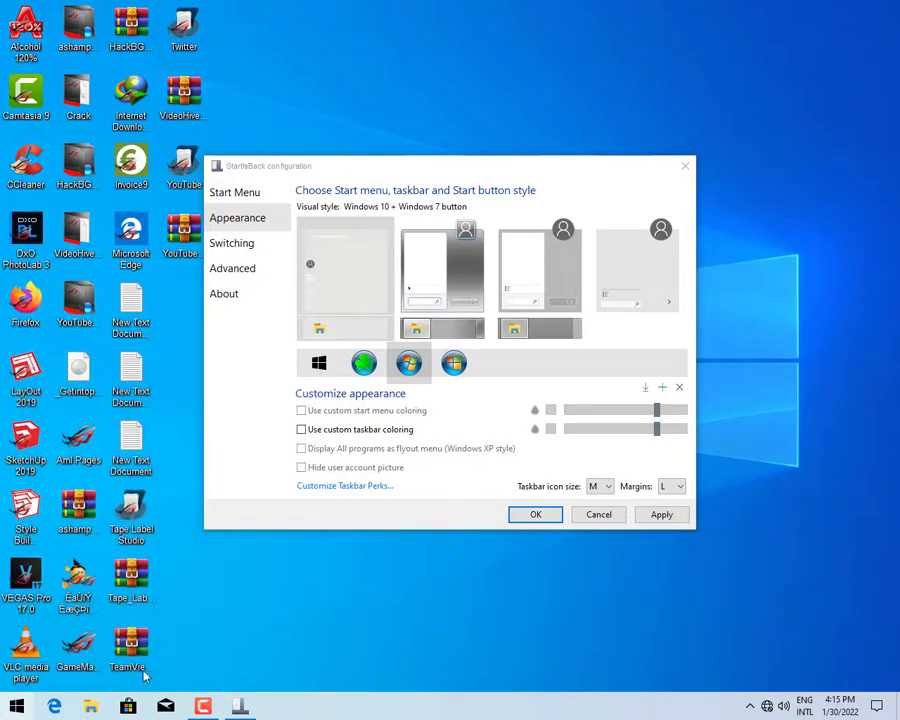
Apply the Windows 10 visual style to the Start menu and taskbar, check the Start menu, and accept the StartIsBack configuration.
click(350, 275)
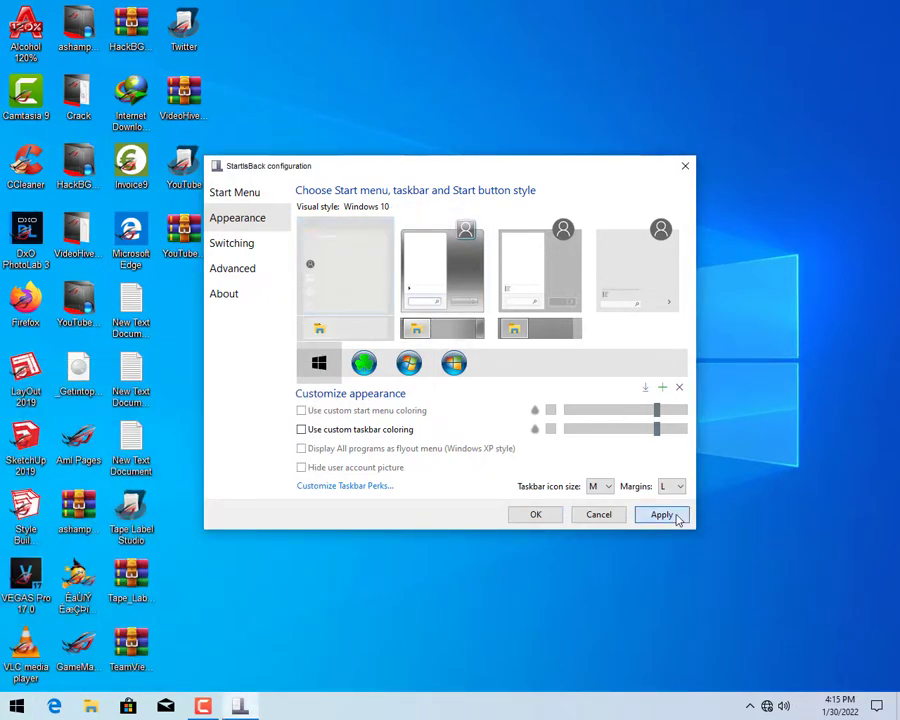
click(672, 516)
click(5, 704)
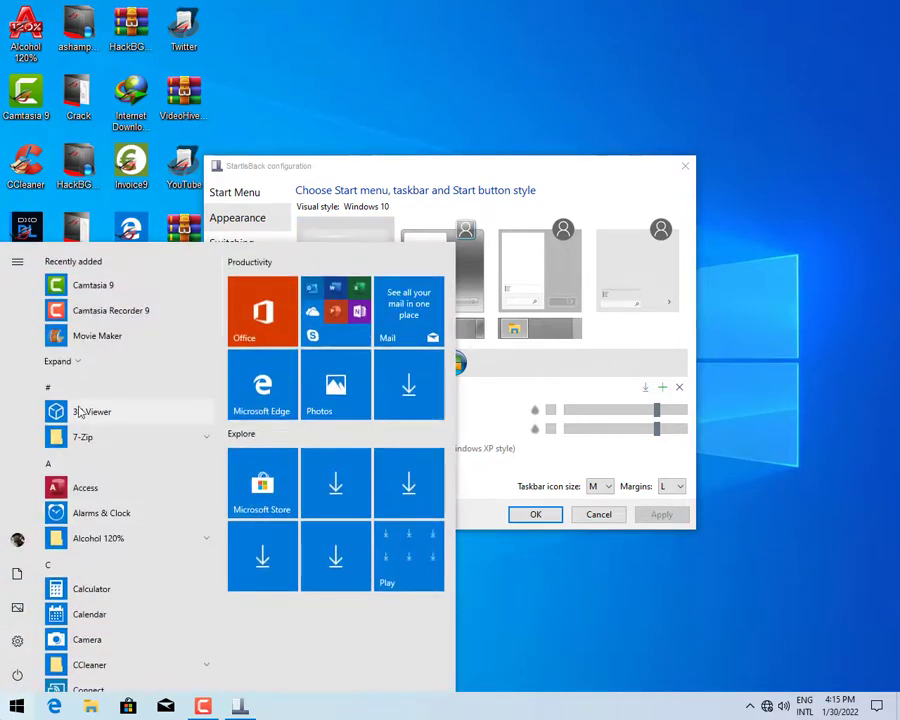
scroll(126, 478, down, 3)
scroll(122, 478, up, 3)
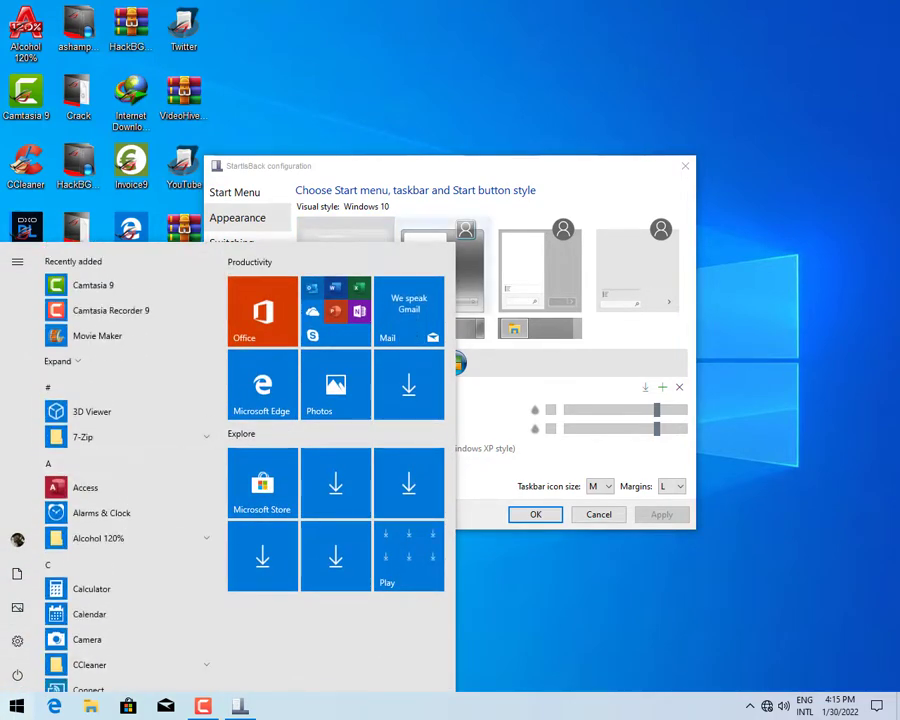
click(532, 512)
click(536, 515)
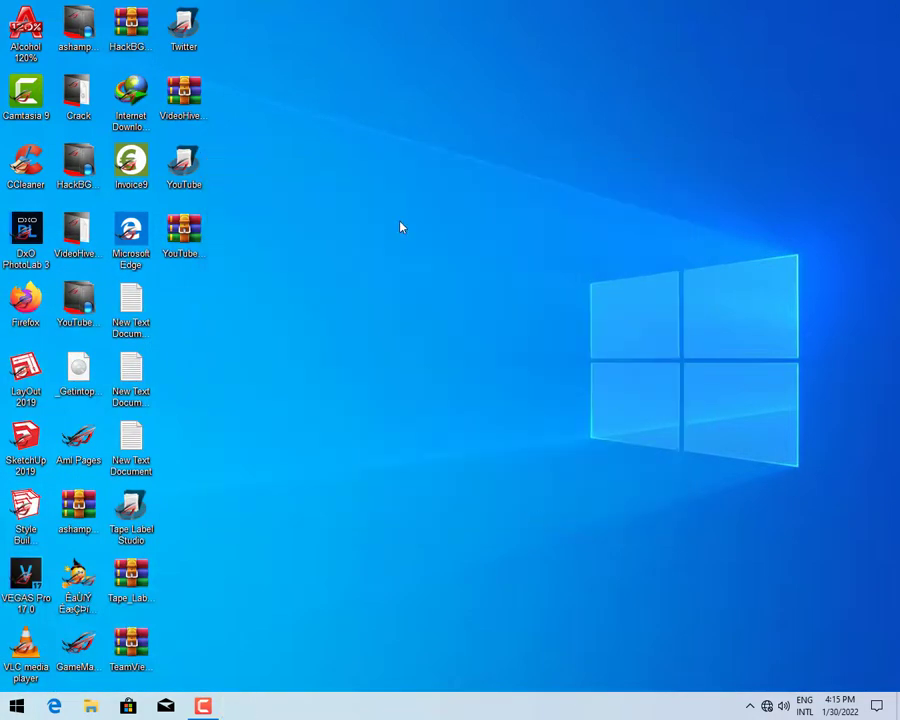
Open Windows Settings, view the Personalization section and return to the Settings home page.
right_click(401, 224)
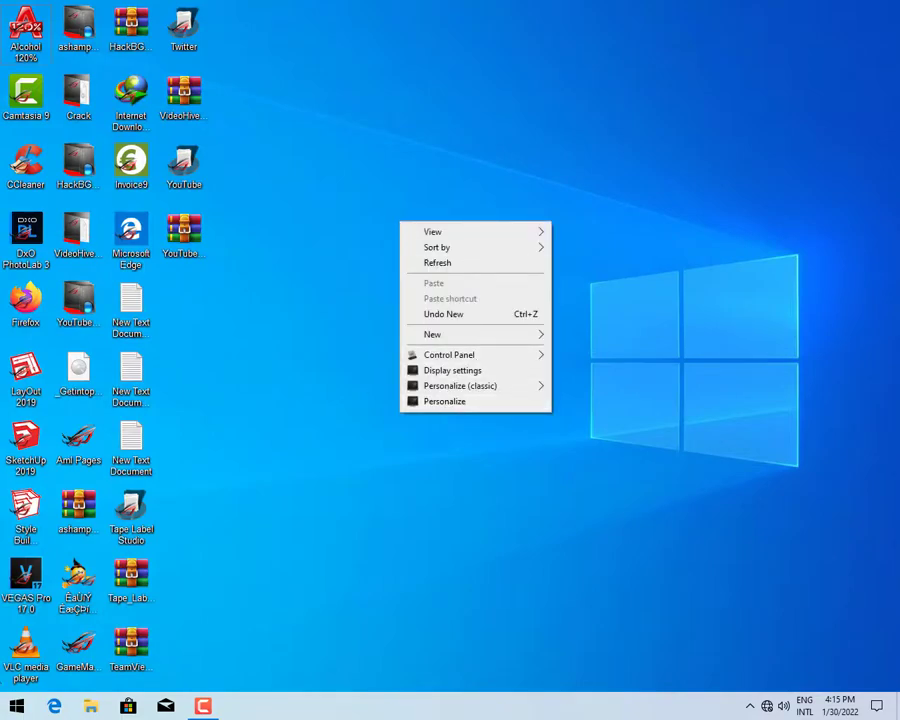
click(16, 705)
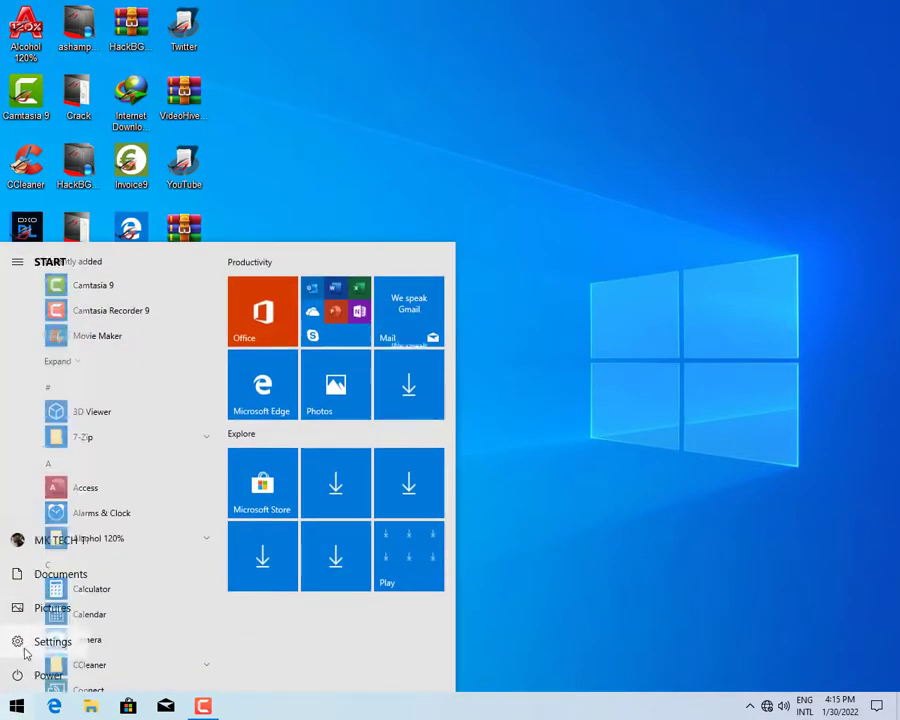
click(18, 641)
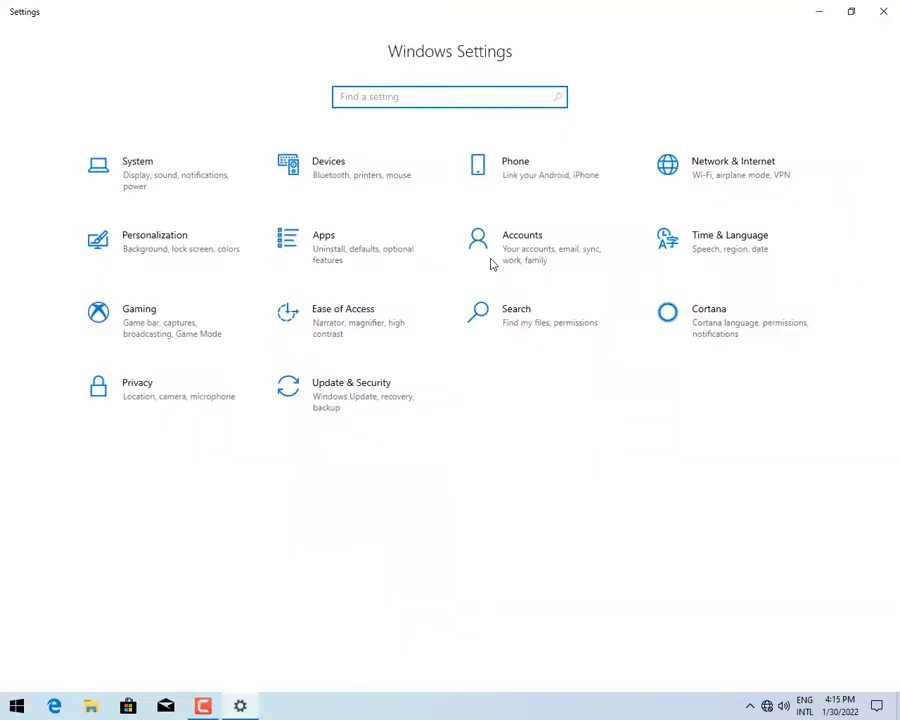
click(182, 256)
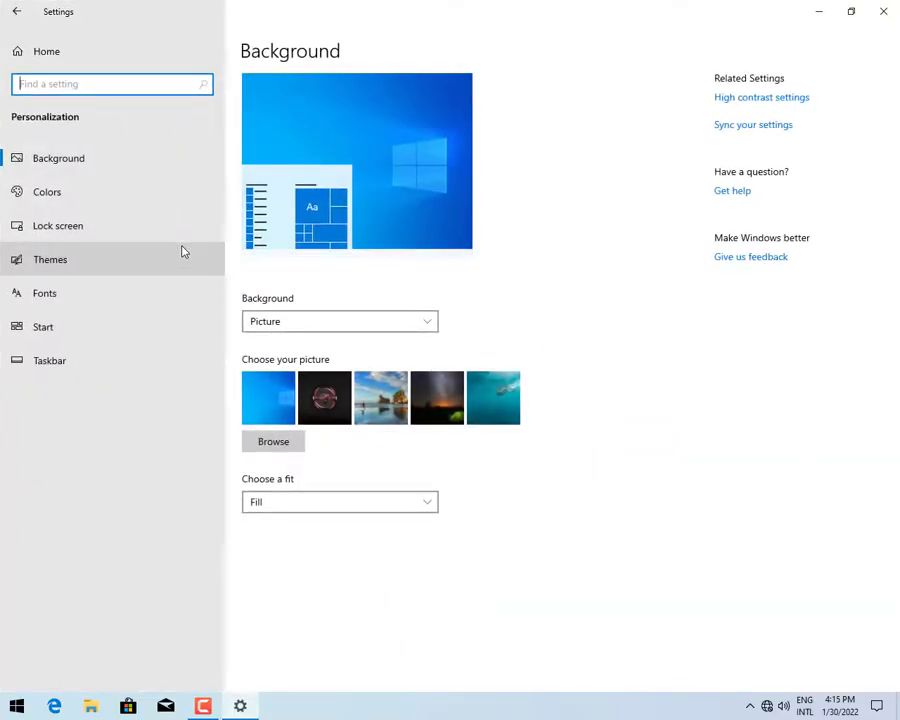
click(16, 11)
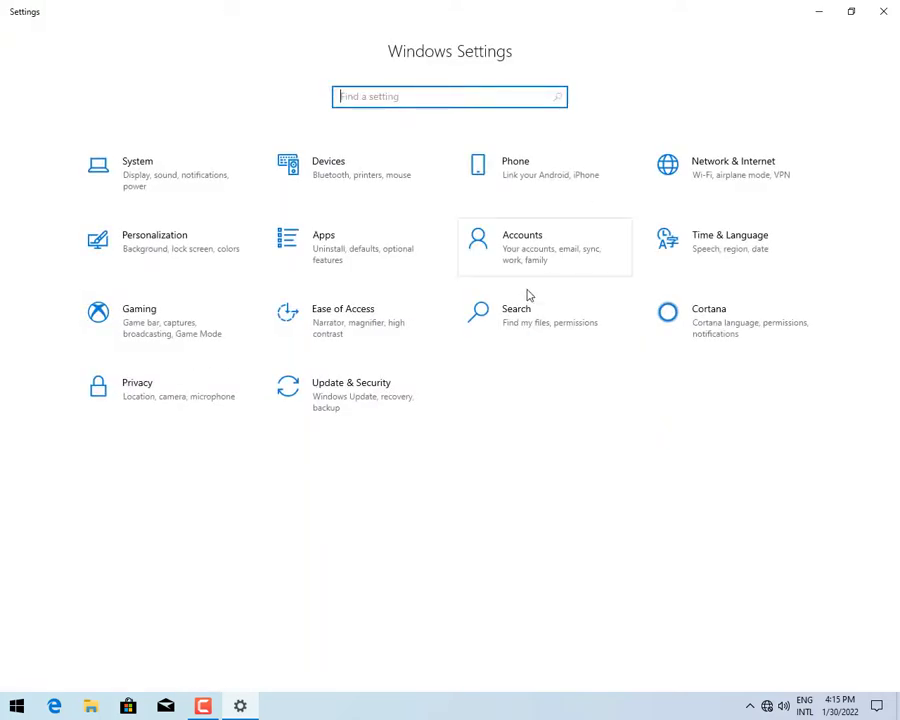
Close Settings, view the computer's system properties from This PC, and close both windows.
key(alt+F4)
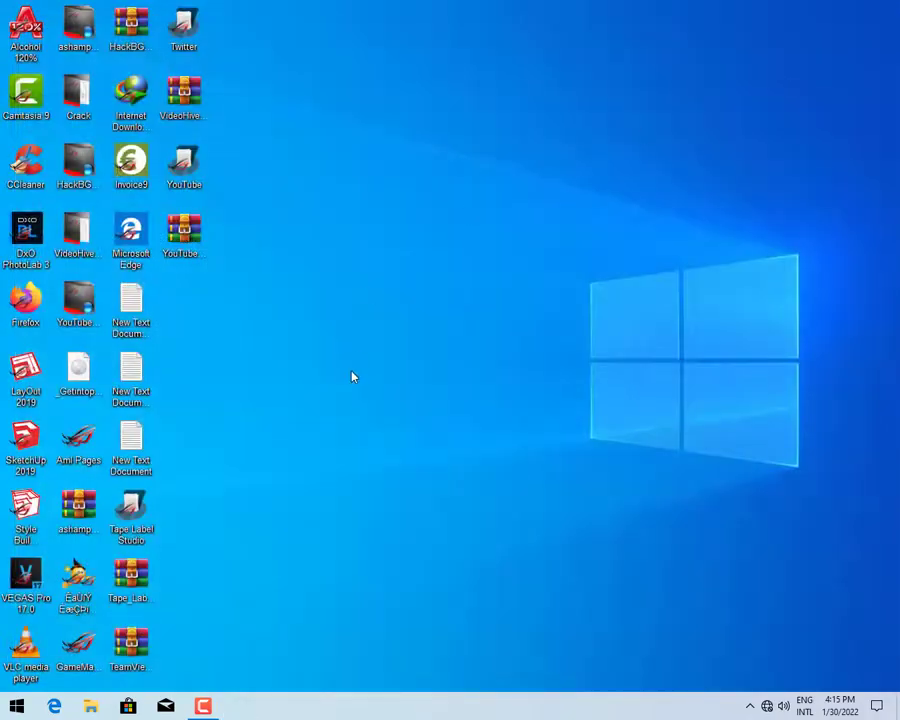
key(super+e)
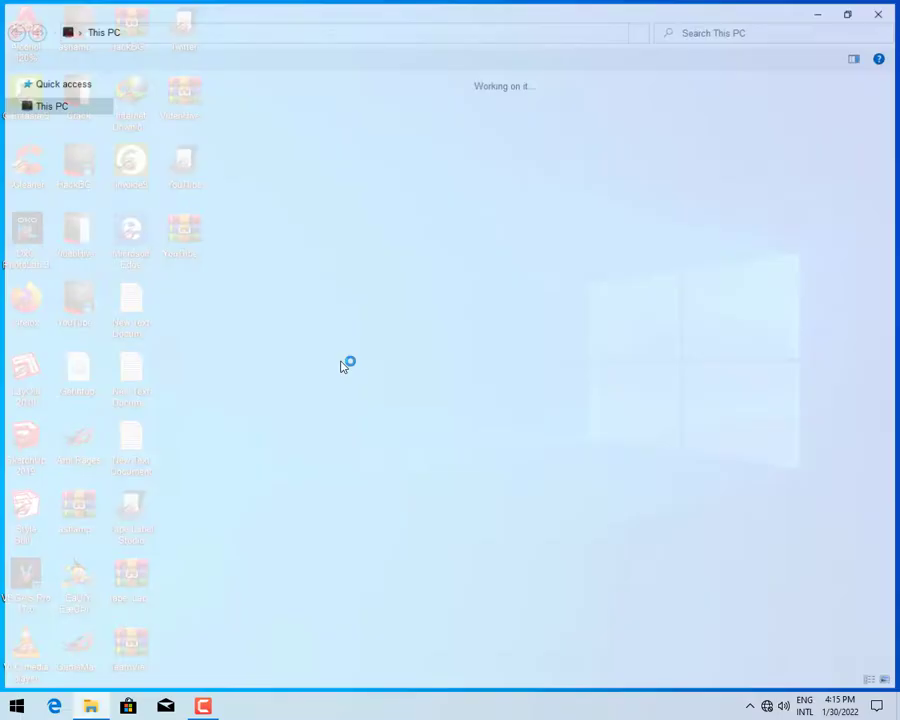
right_click(296, 244)
click(334, 390)
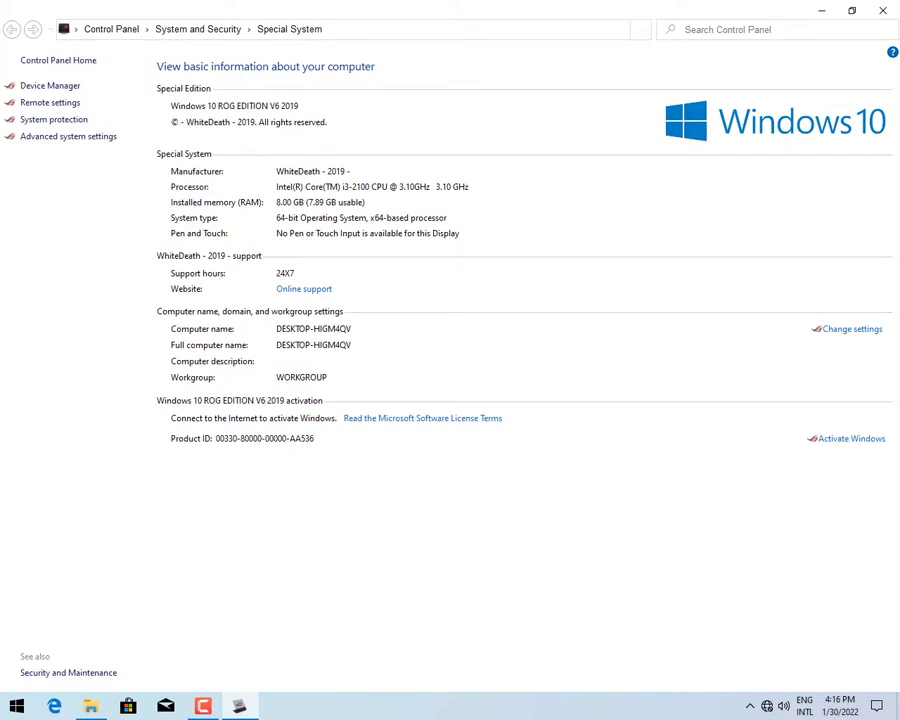
click(883, 10)
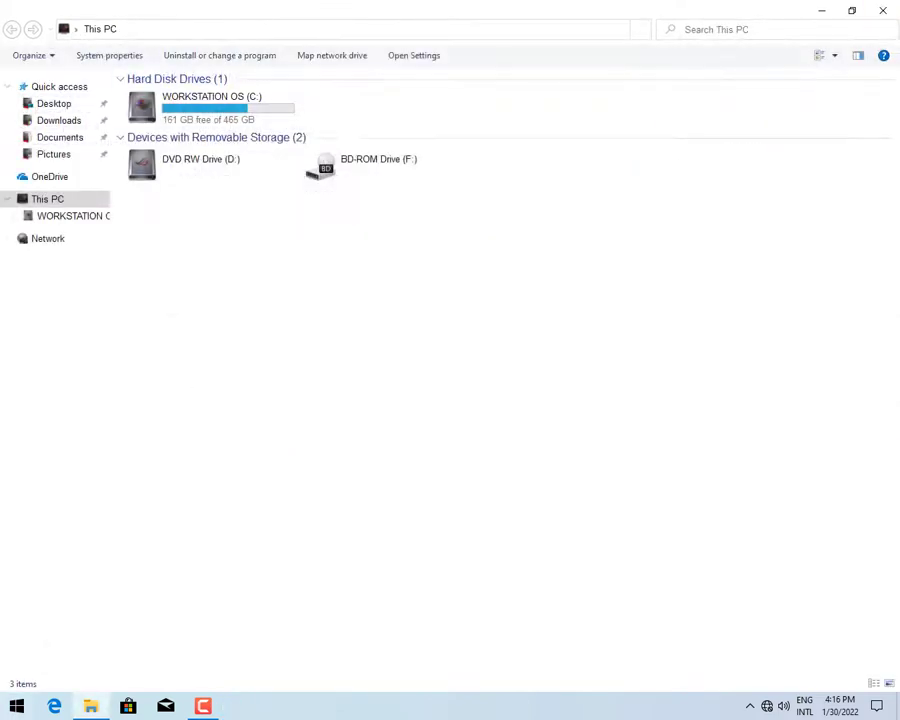
click(879, 10)
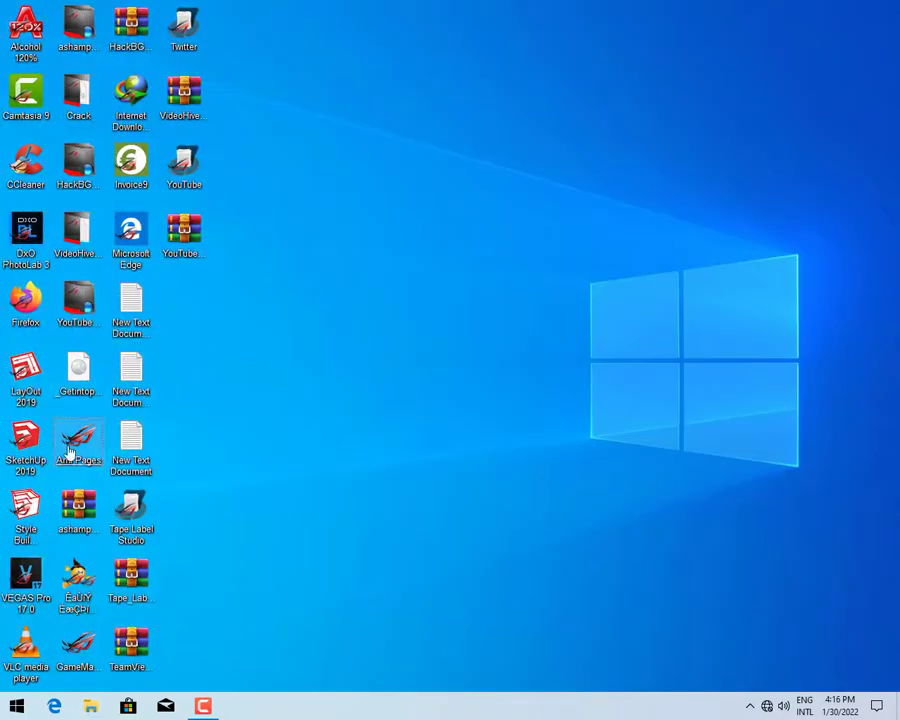
Open the Start menu and expand the Office apps tile folder in the Productivity group.
key(super)
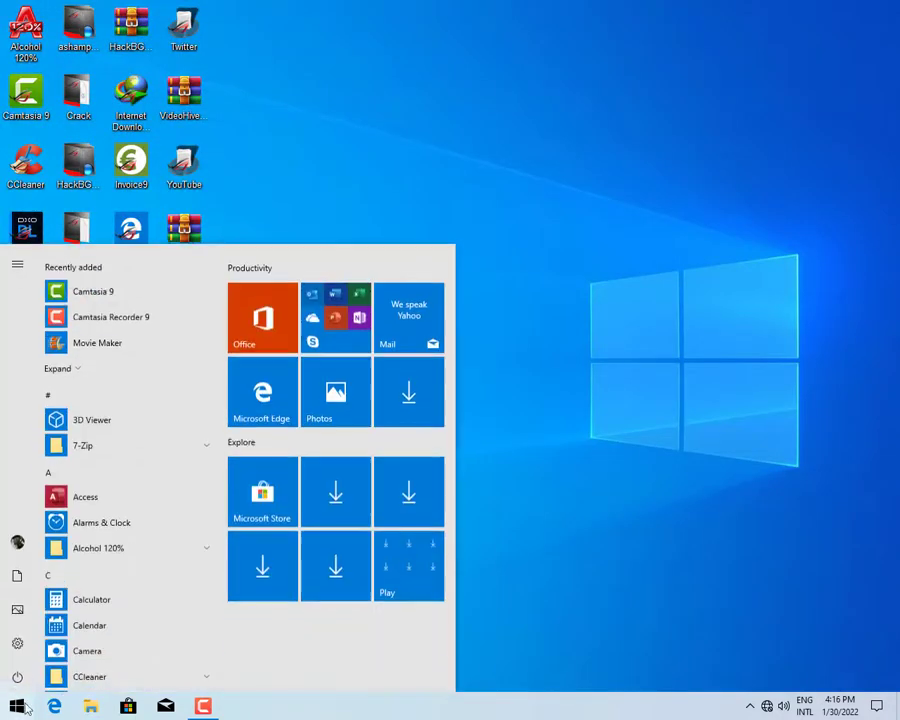
scroll(80, 412, down, 1)
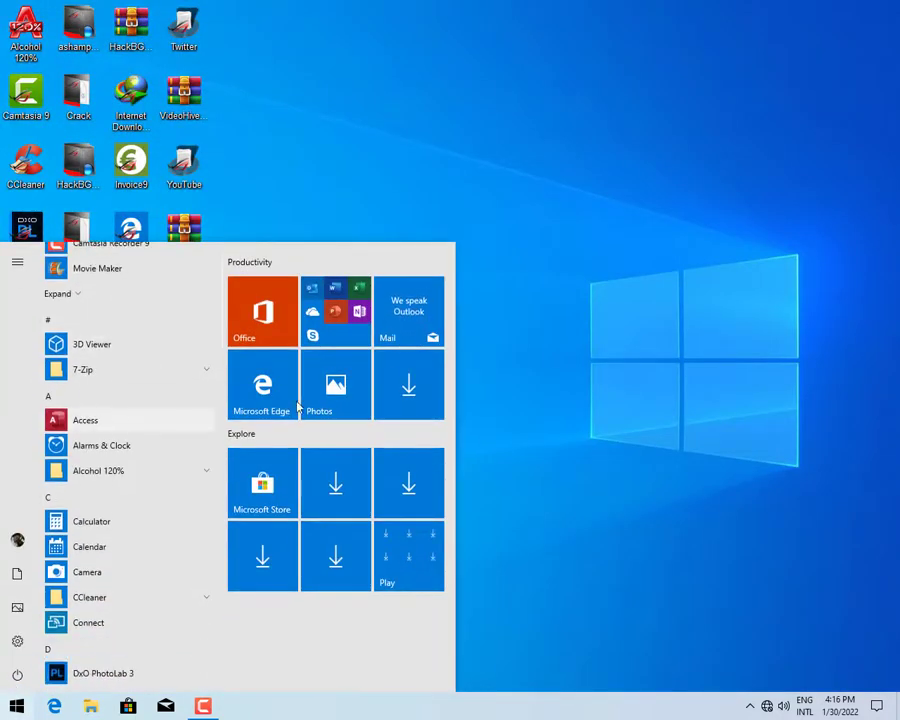
click(322, 318)
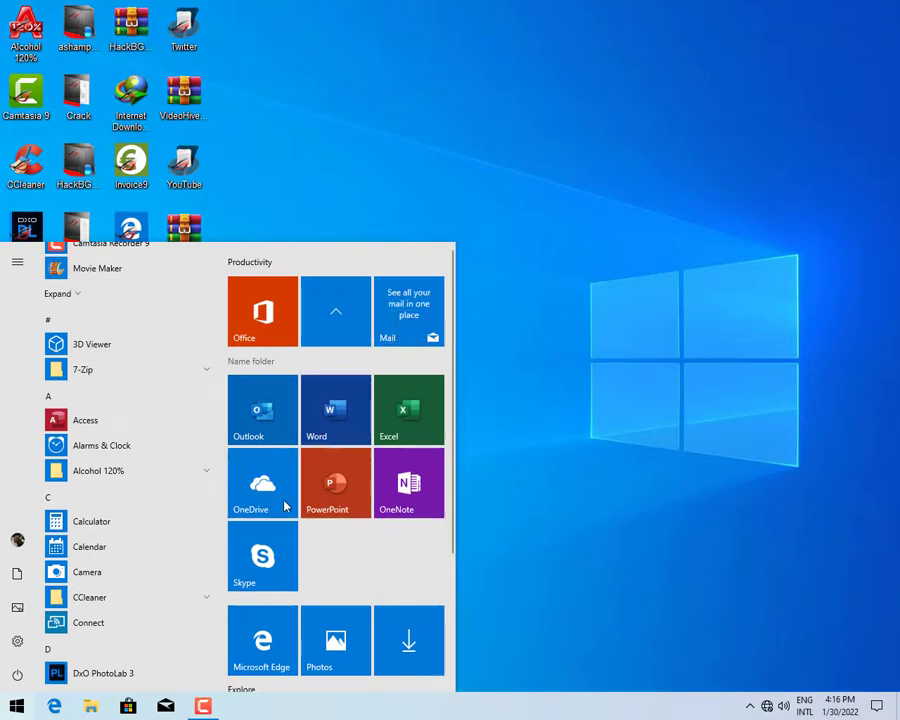
Launch A.C.I.D from the Alcohol 120% folder in the Start menu, view its window and terminate it.
click(128, 478)
click(132, 500)
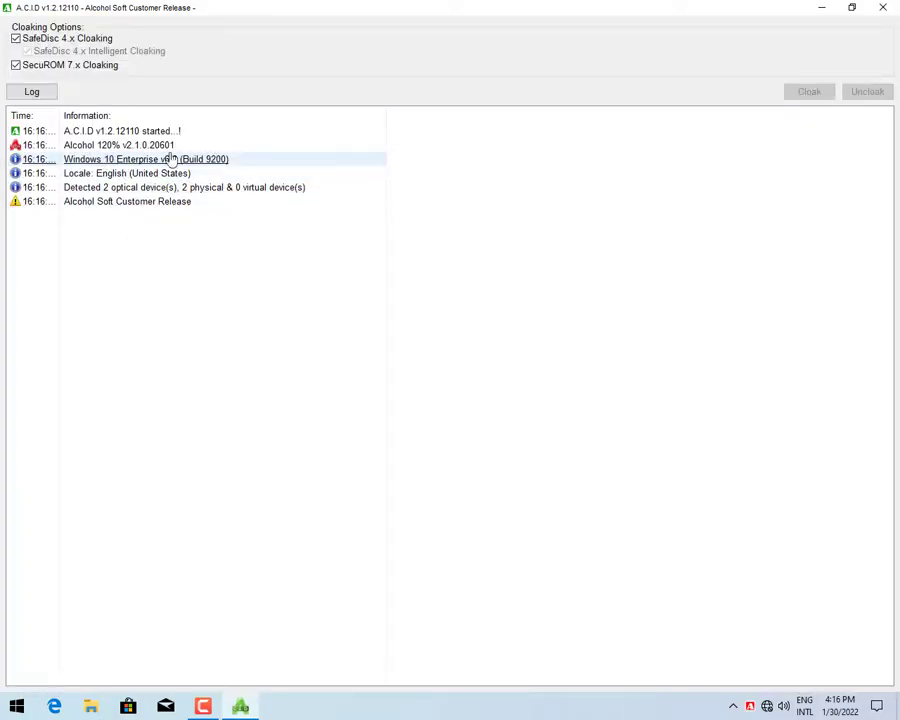
click(882, 8)
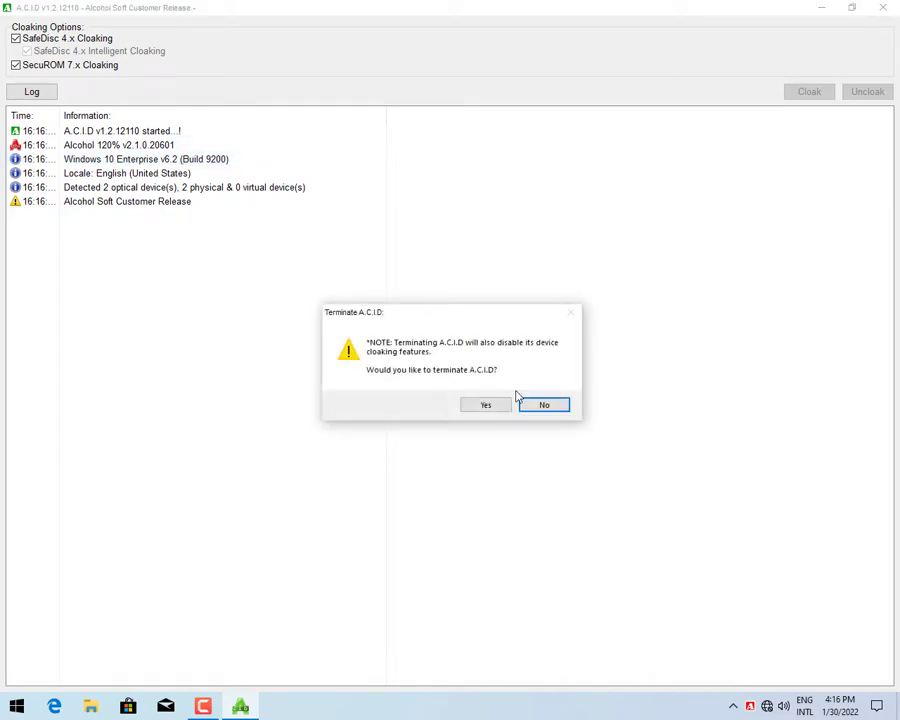
click(473, 400)
Launch DxO PhotoLab 3 from the Start menu's app list.
click(17, 706)
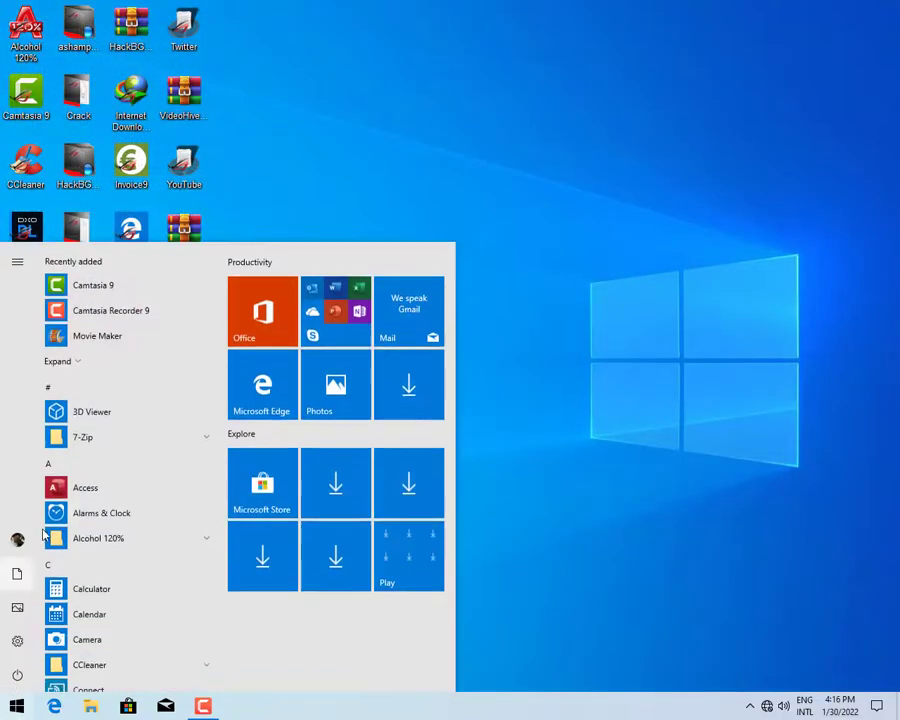
scroll(197, 440, down, 5)
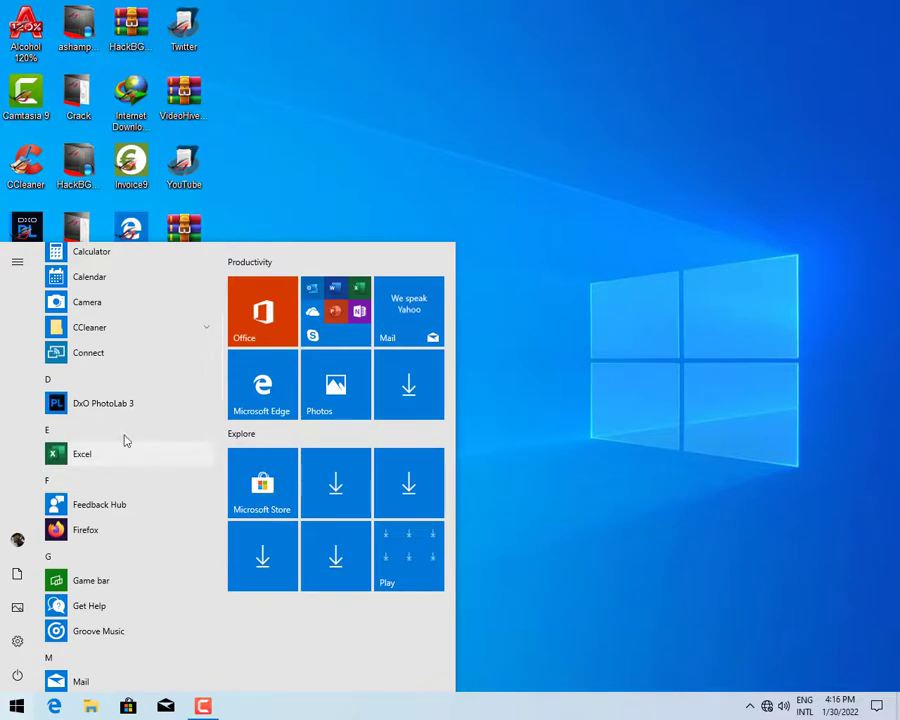
click(104, 404)
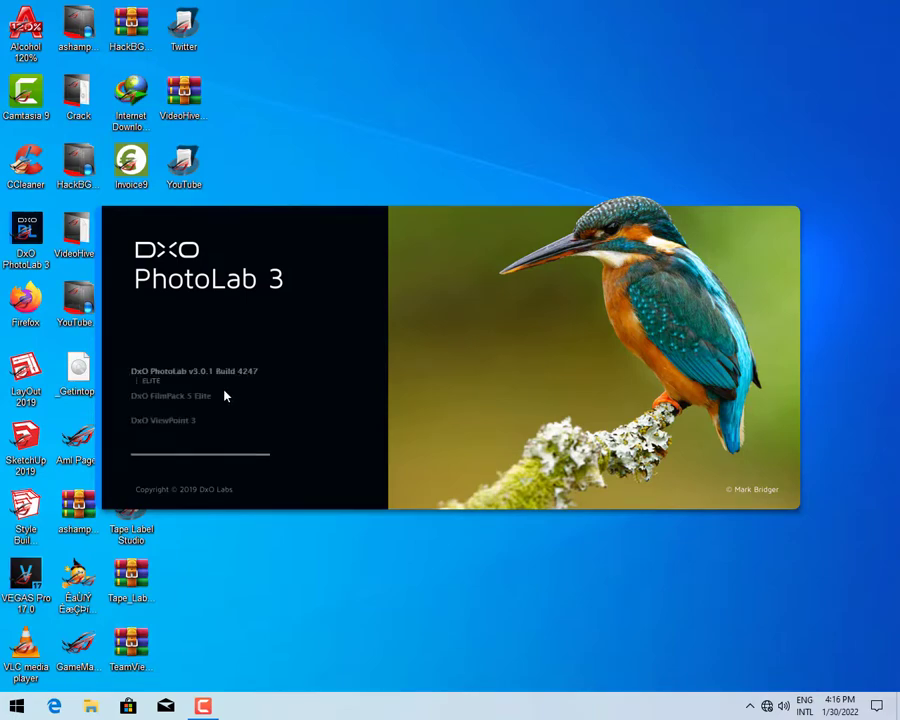
Expand the CCleaner folder in the Start menu and look through the apps from C to M.
key(super)
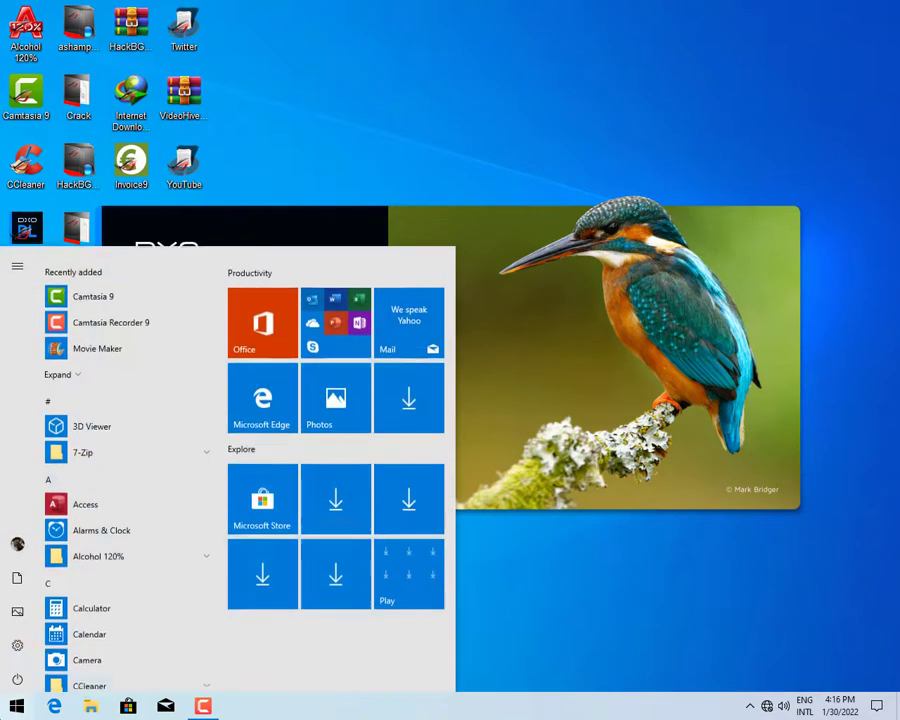
scroll(104, 518, down, 5)
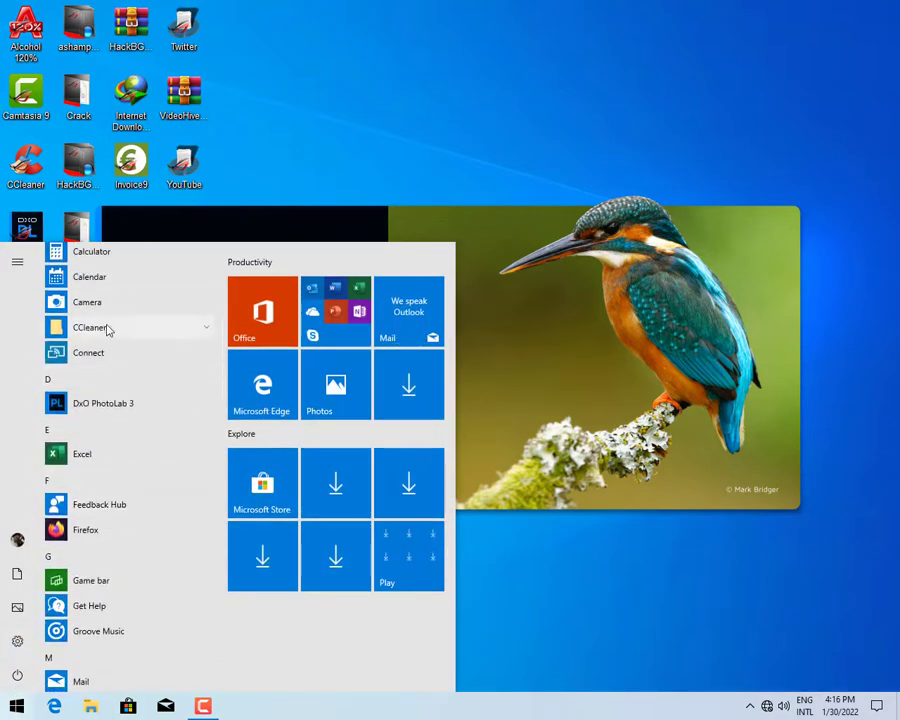
click(108, 328)
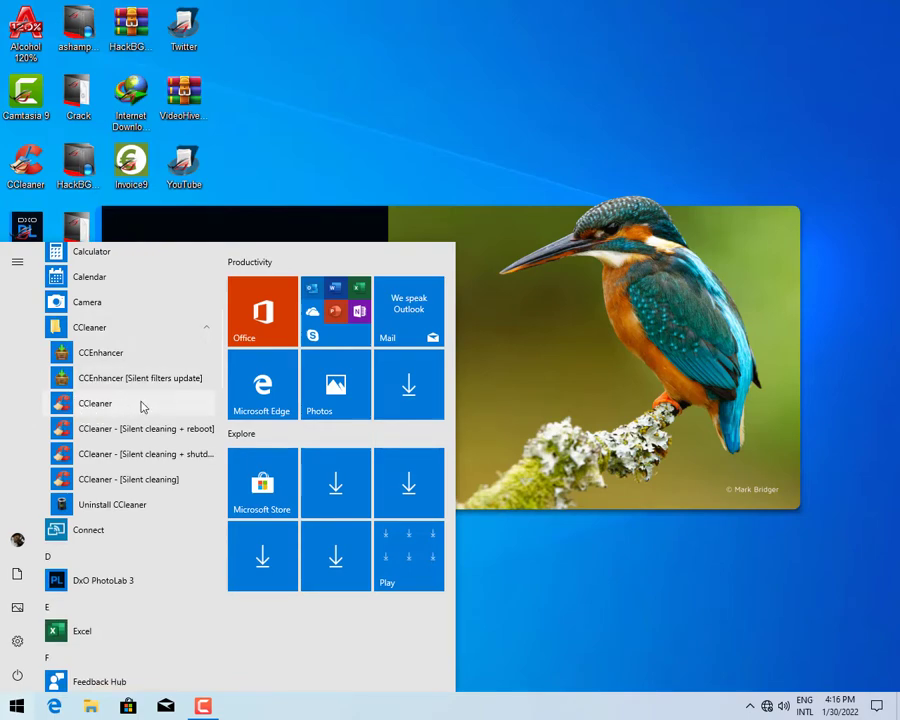
scroll(113, 452, down, 4)
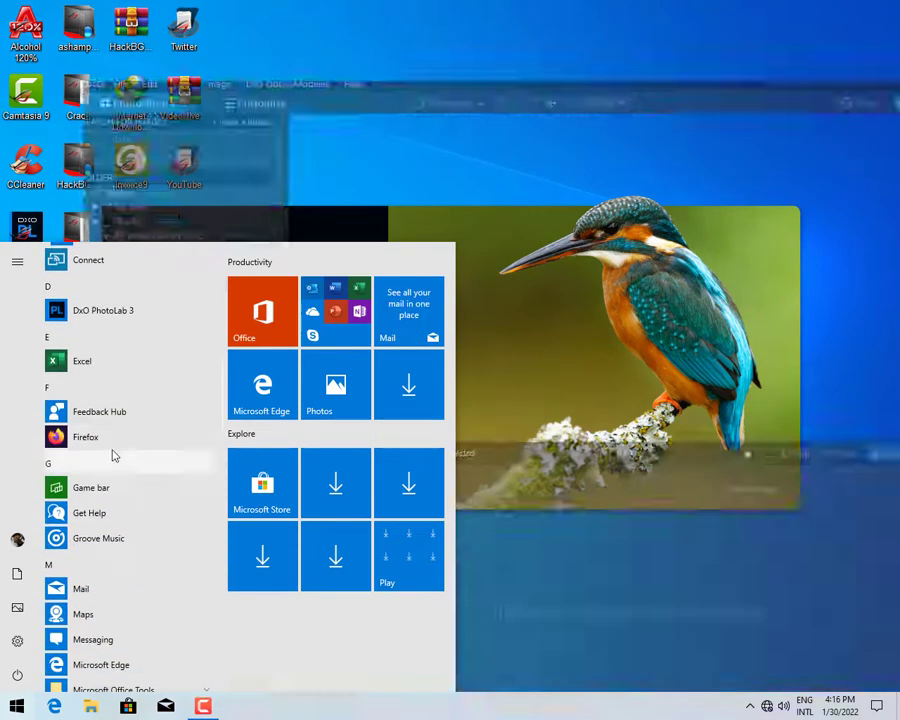
scroll(113, 455, down, 3)
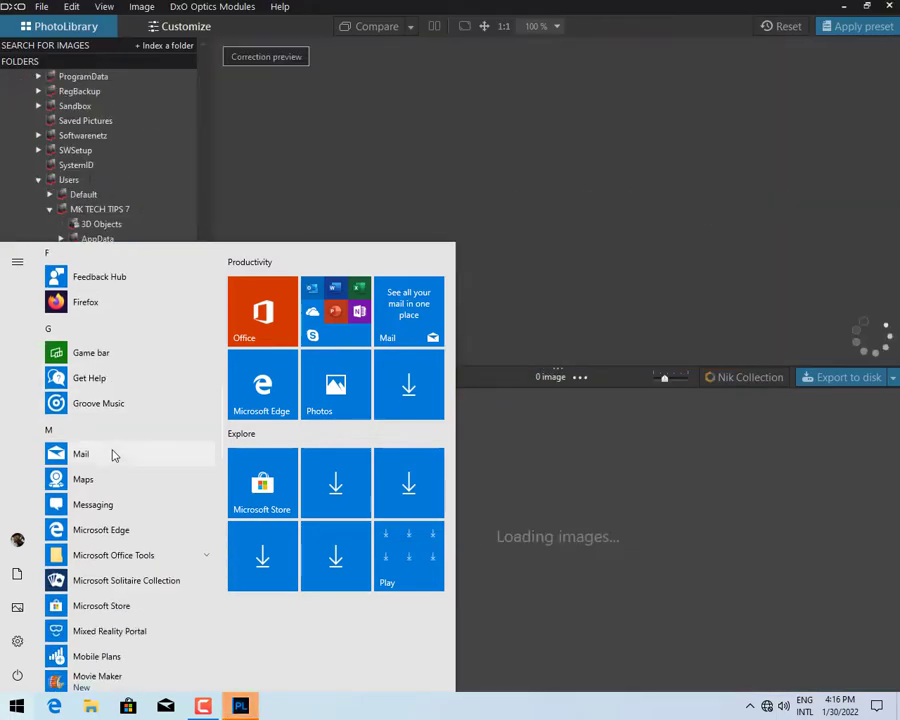
Return to DxO PhotoLab, select the image in the Documents folder and close the program.
click(731, 471)
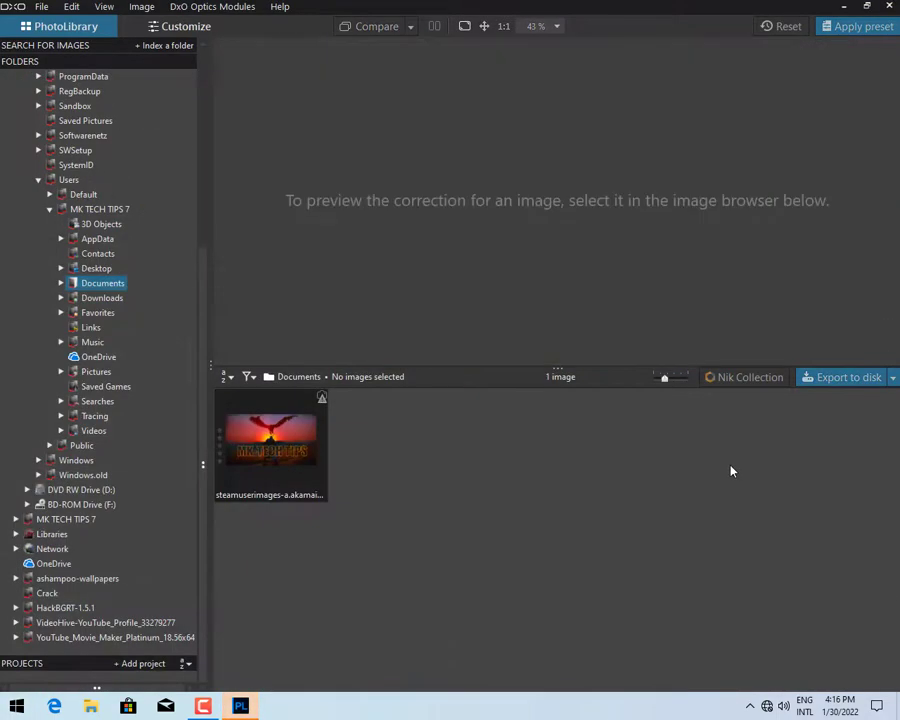
click(291, 454)
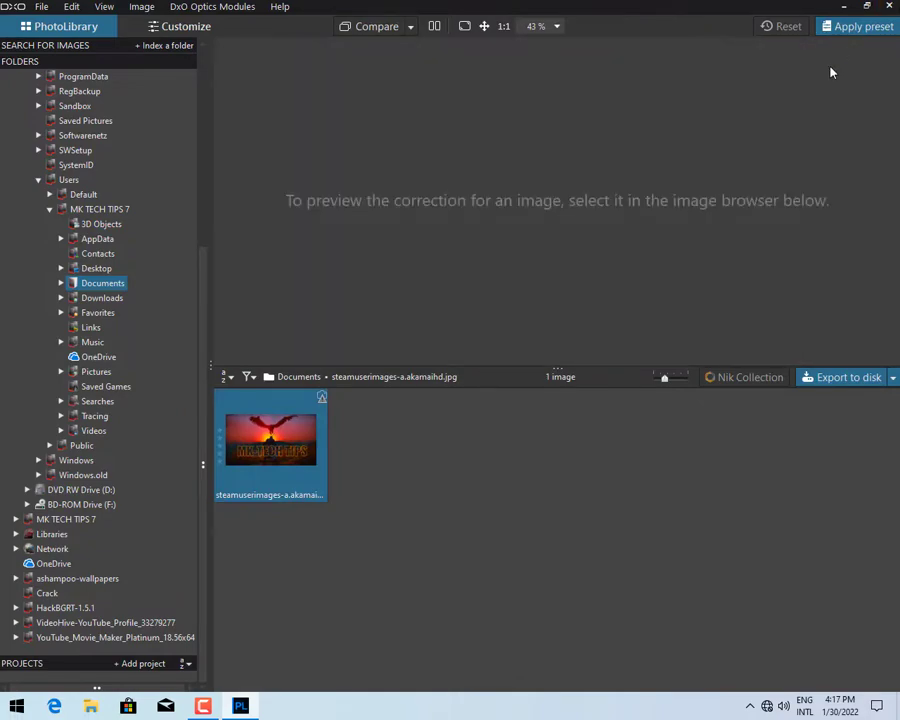
key(alt+F4)
Expand the MPC-HC x64 folder in the Start menu and look through the apps down to the S section.
key(super)
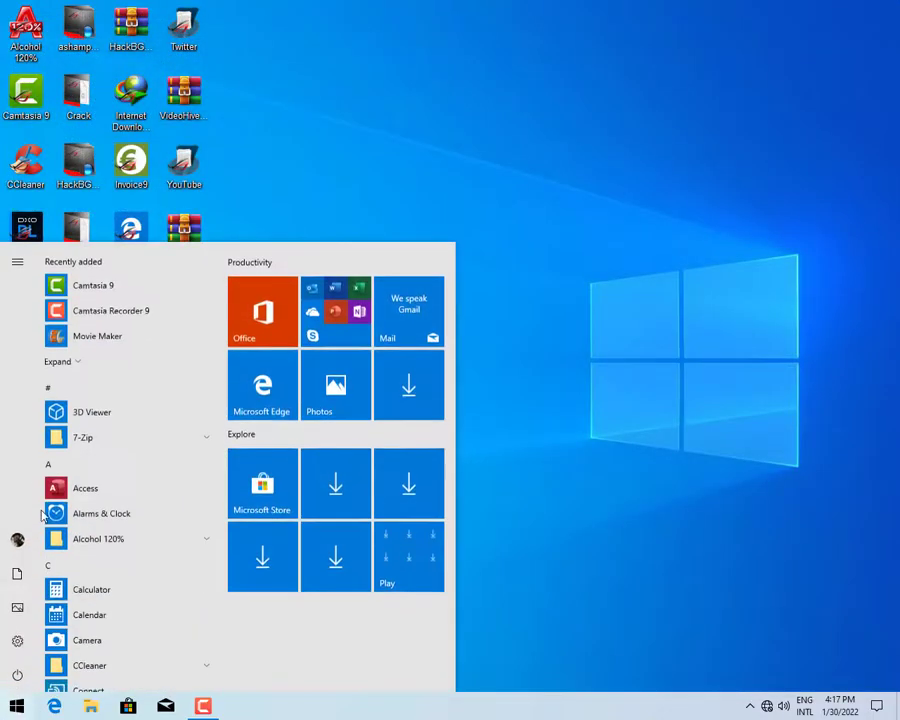
scroll(95, 487, down, 6)
scroll(97, 490, down, 7)
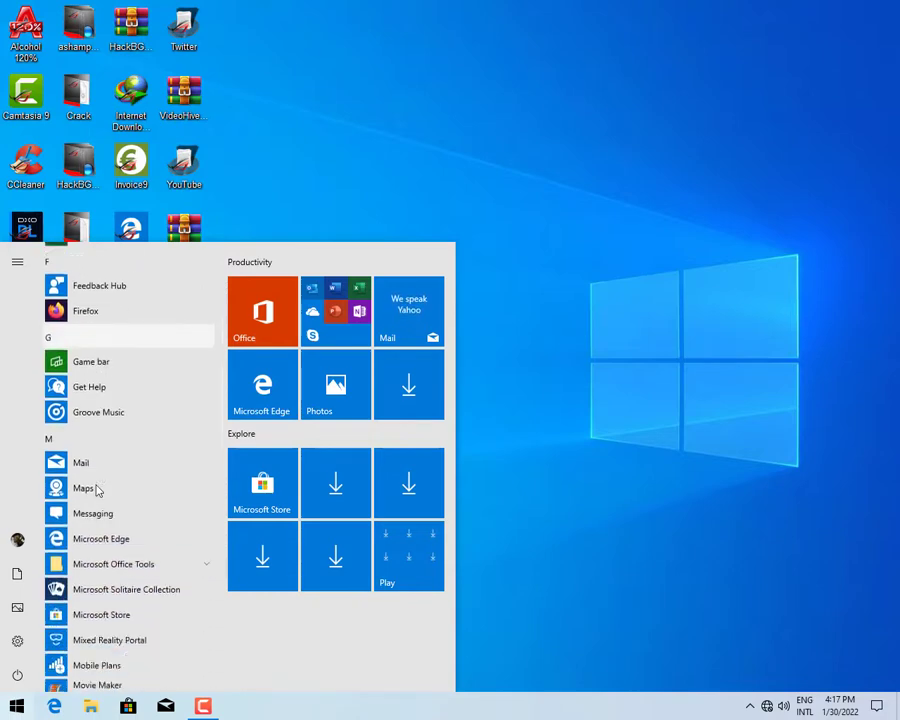
click(117, 557)
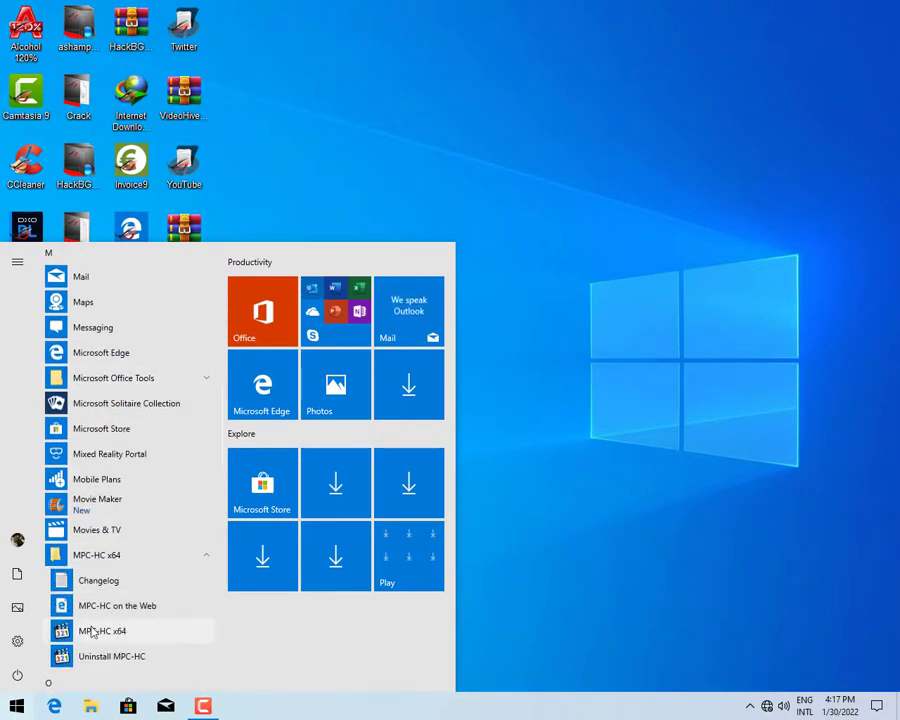
scroll(120, 637, down, 3)
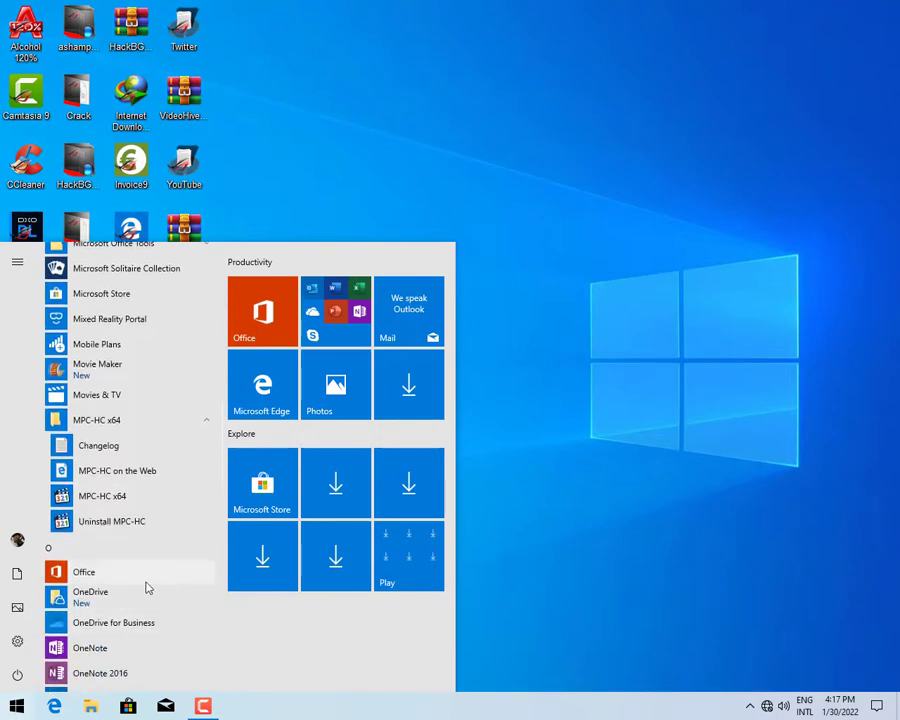
scroll(147, 587, down, 4)
scroll(103, 560, down, 2)
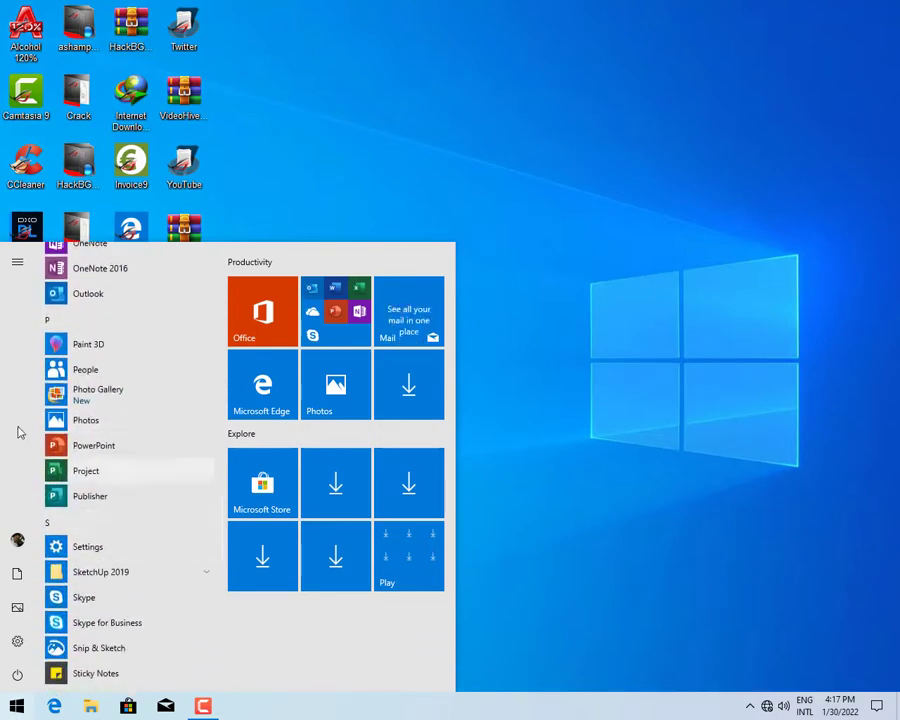
scroll(120, 540, down, 1)
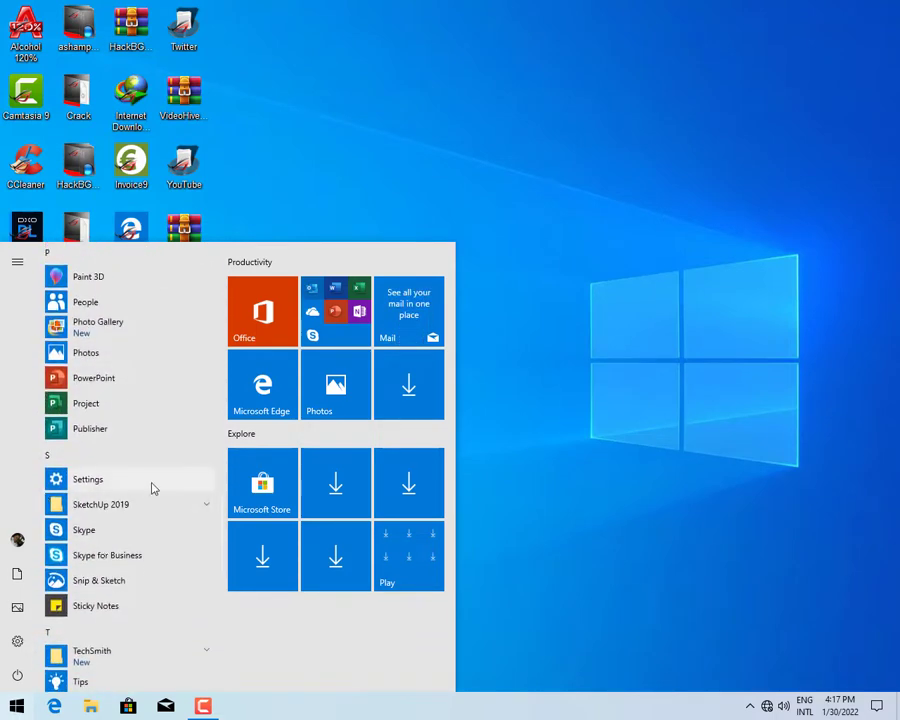
Expand the SketchUp 2019 and TechSmith folders in the Start menu and examine their programs.
click(112, 508)
scroll(105, 520, down, 3)
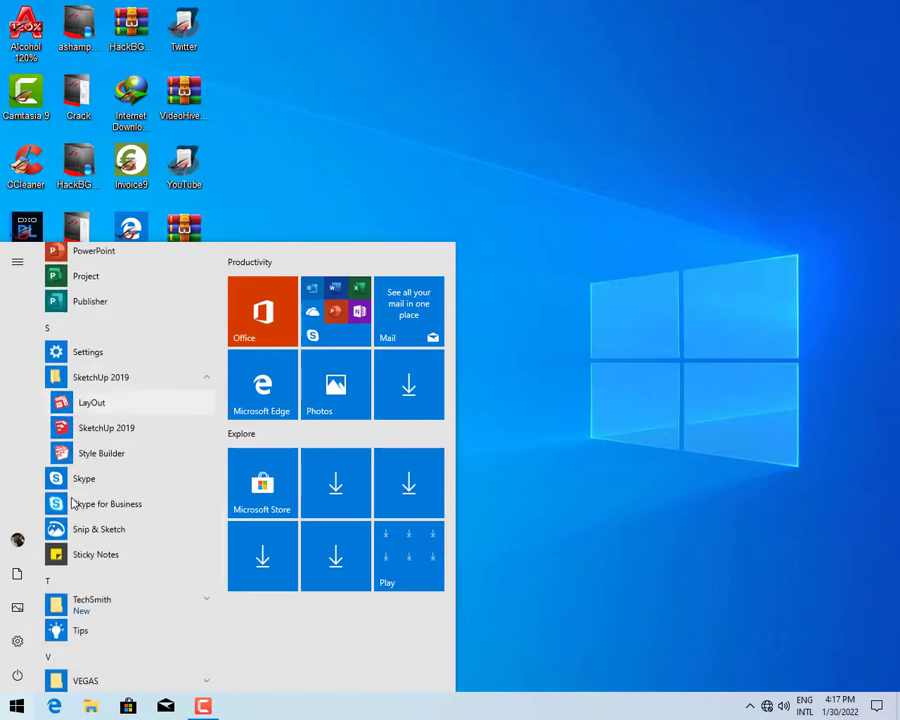
scroll(100, 525, down, 1)
click(106, 460)
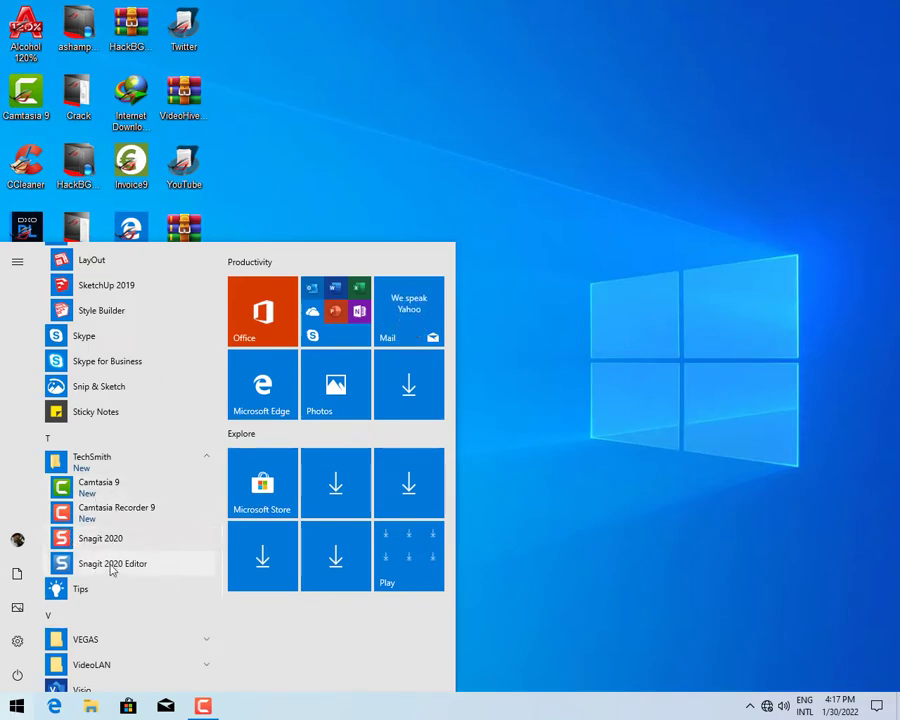
scroll(80, 575, down, 3)
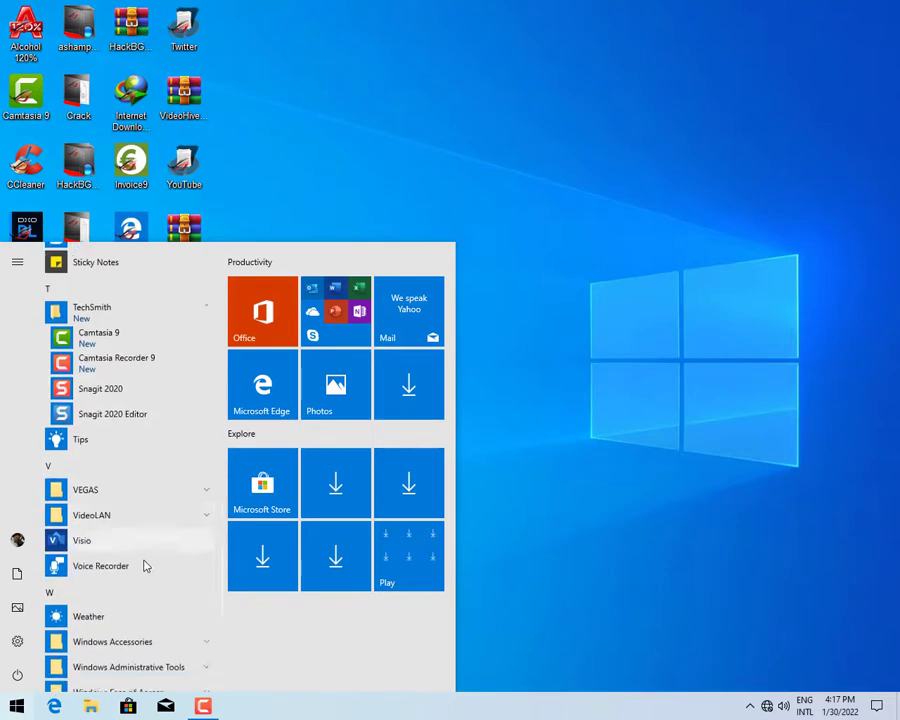
Expand the VEGAS and VideoLAN folders in the Start menu and examine their programs.
click(137, 442)
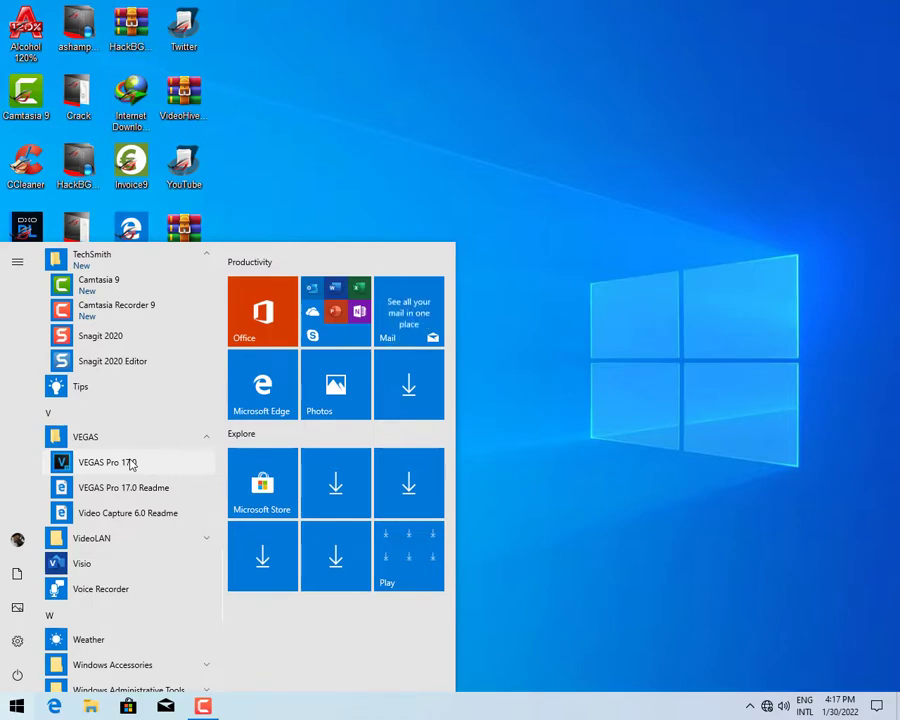
click(126, 538)
scroll(112, 580, down, 2)
scroll(110, 558, down, 1)
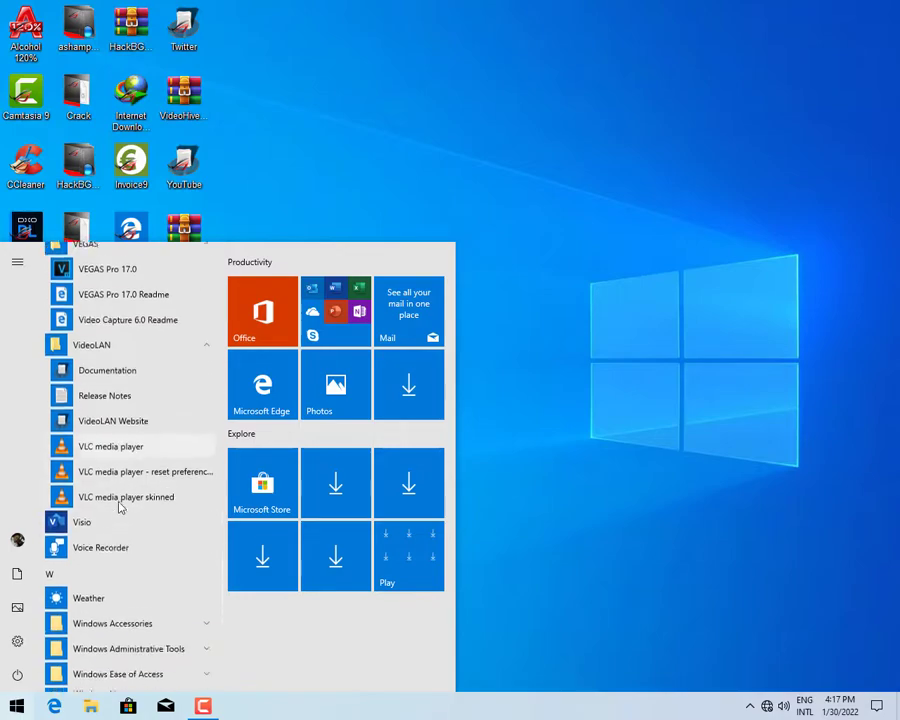
Launch Visio from the Start menu's app list and refresh the desktop while it loads.
click(113, 519)
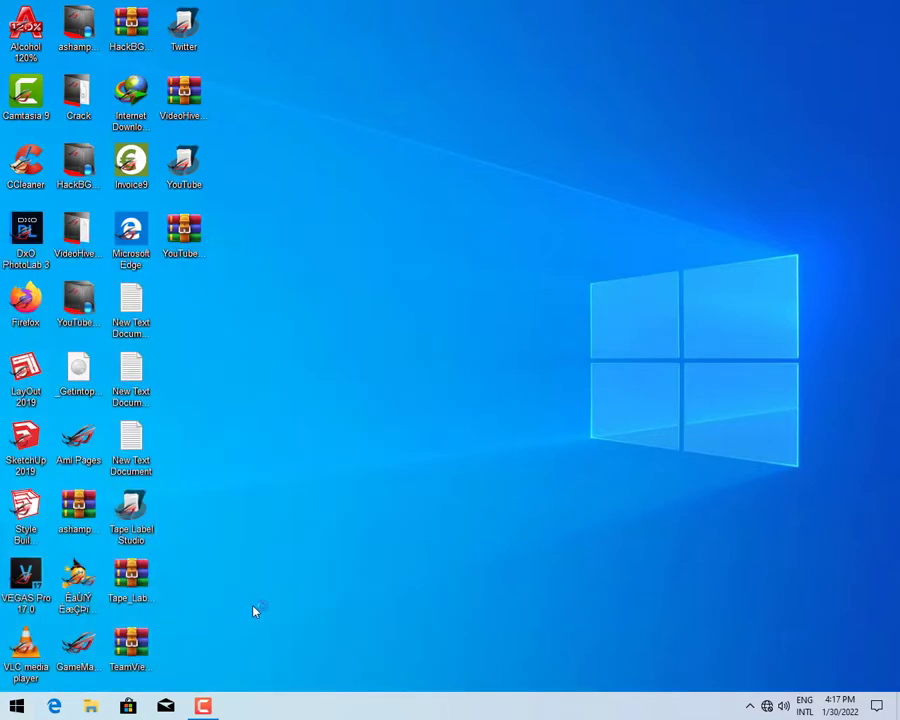
click(6, 716)
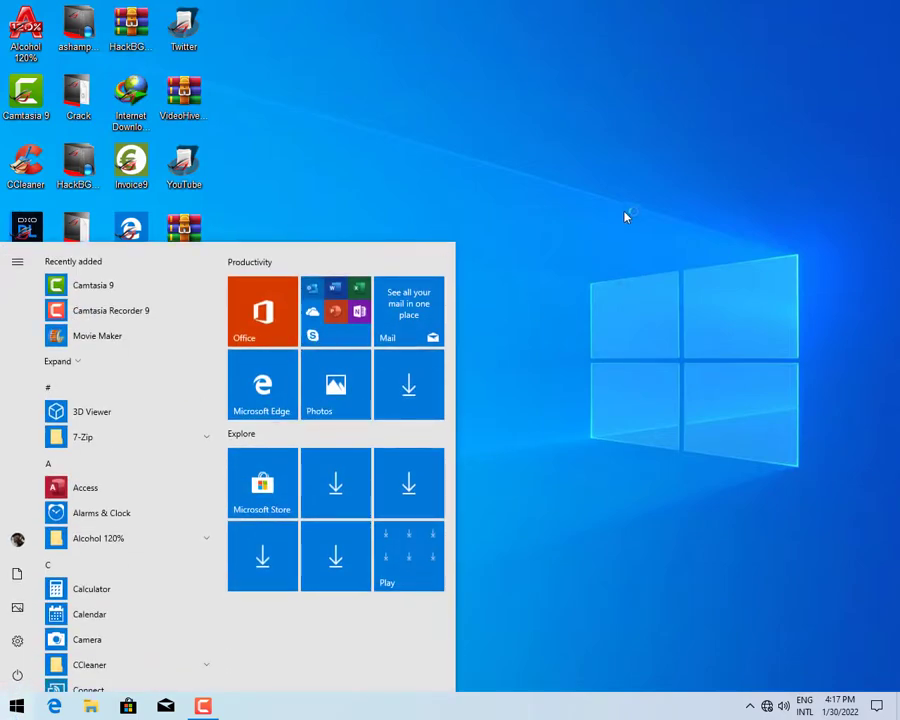
click(474, 227)
right_click(342, 311)
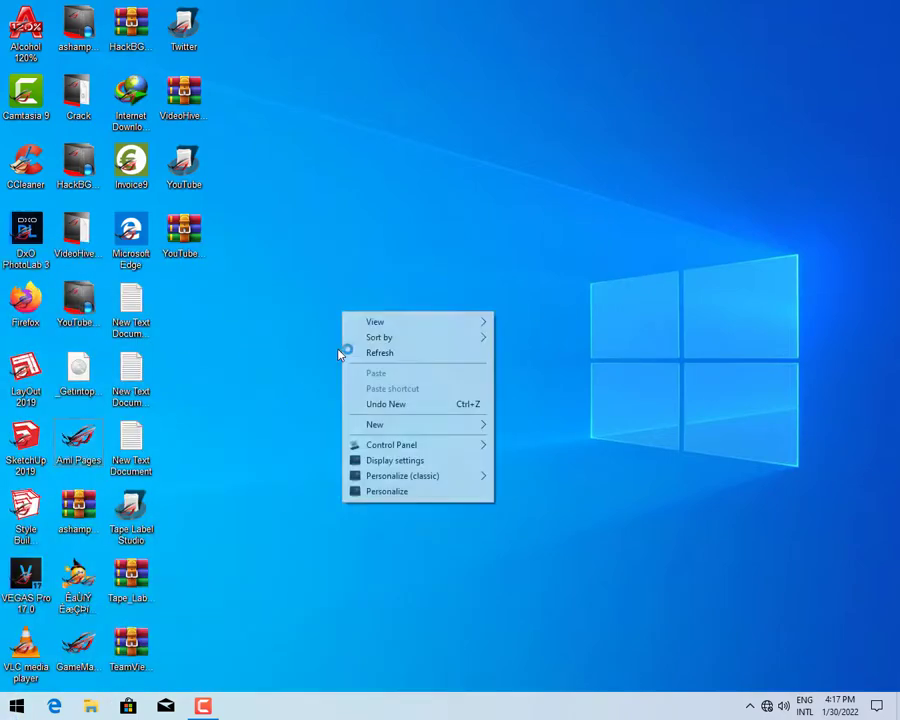
click(400, 354)
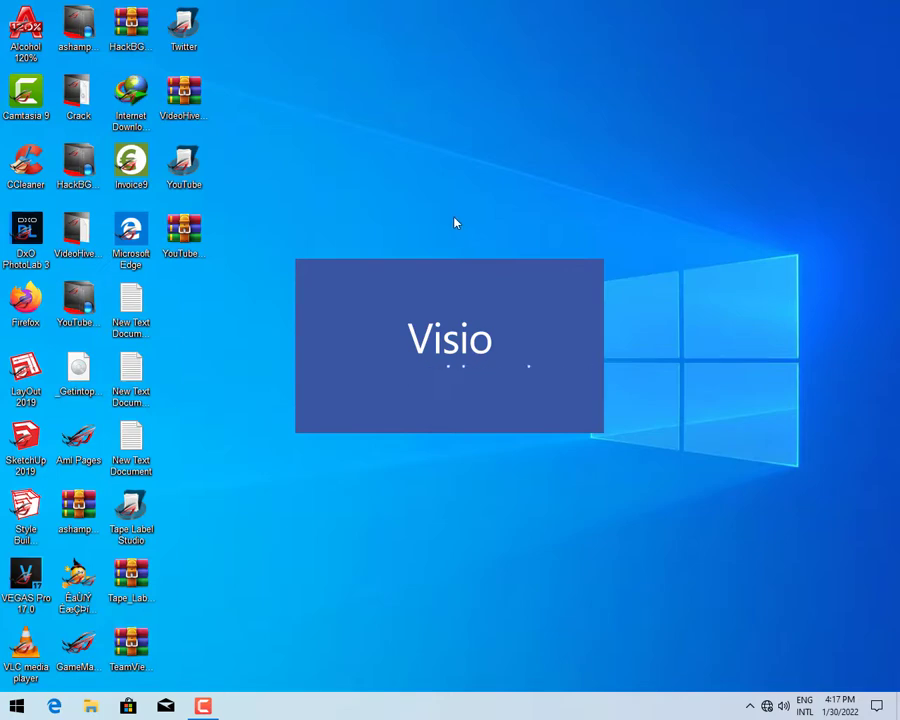
Open Windows Security from the hidden notification icons, turn on cloud-delivered protection and tamper protection, and close it.
click(750, 705)
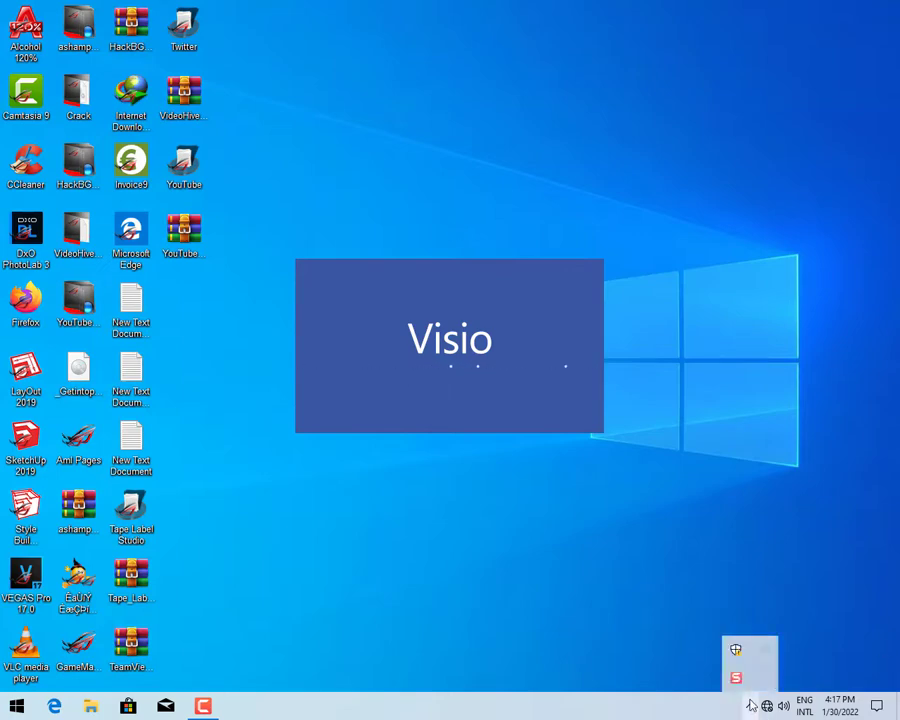
click(735, 650)
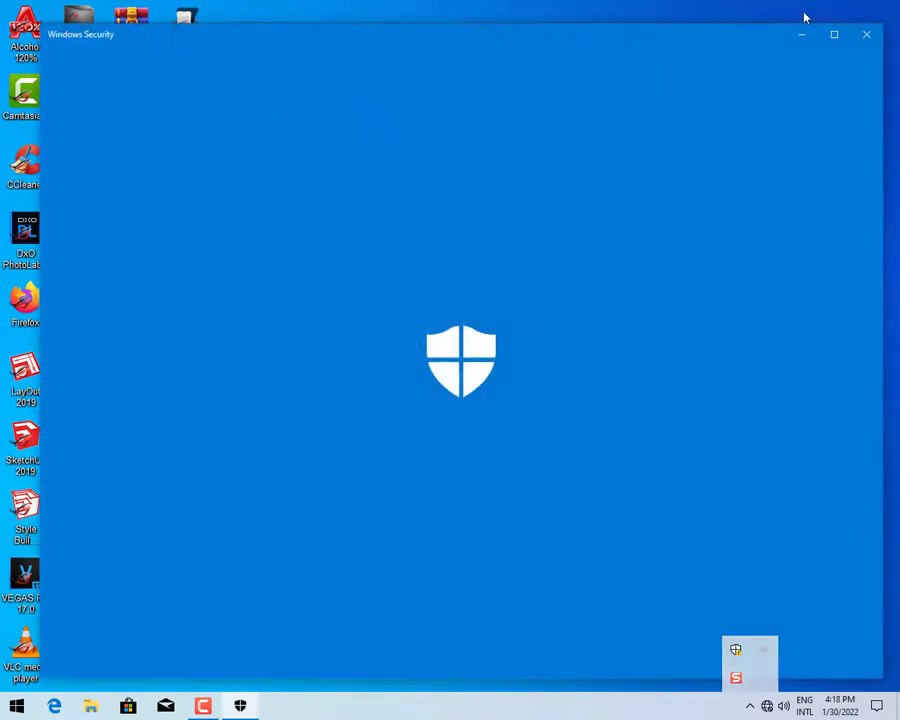
click(834, 36)
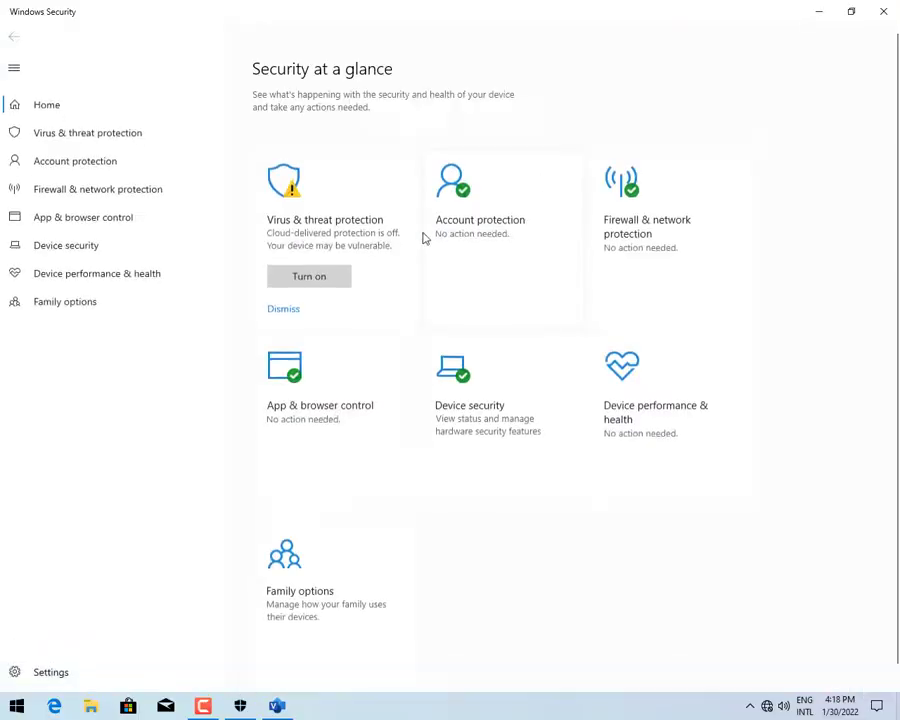
click(327, 279)
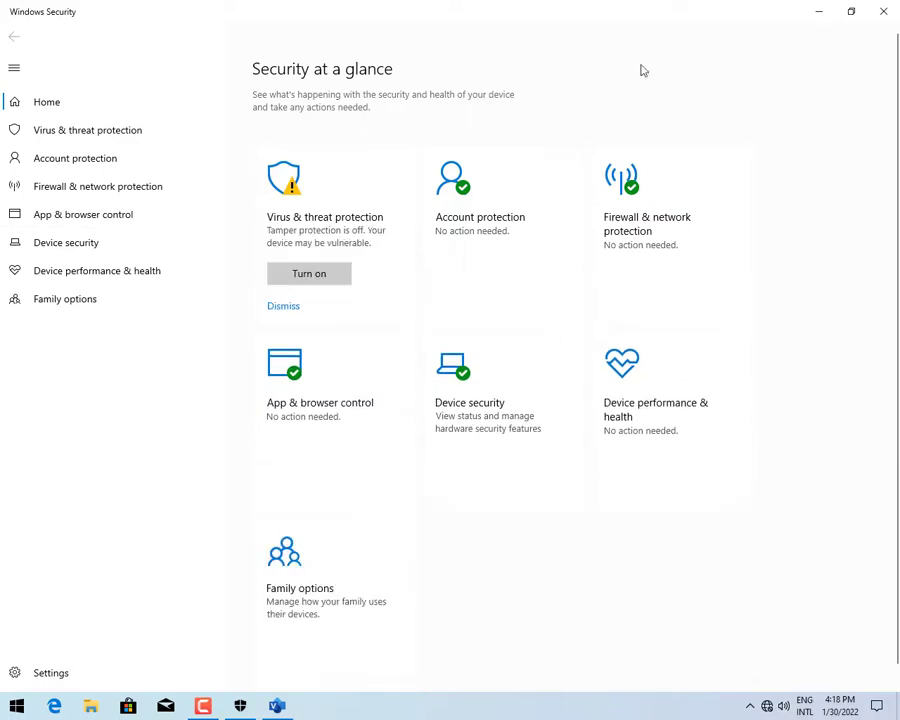
click(302, 274)
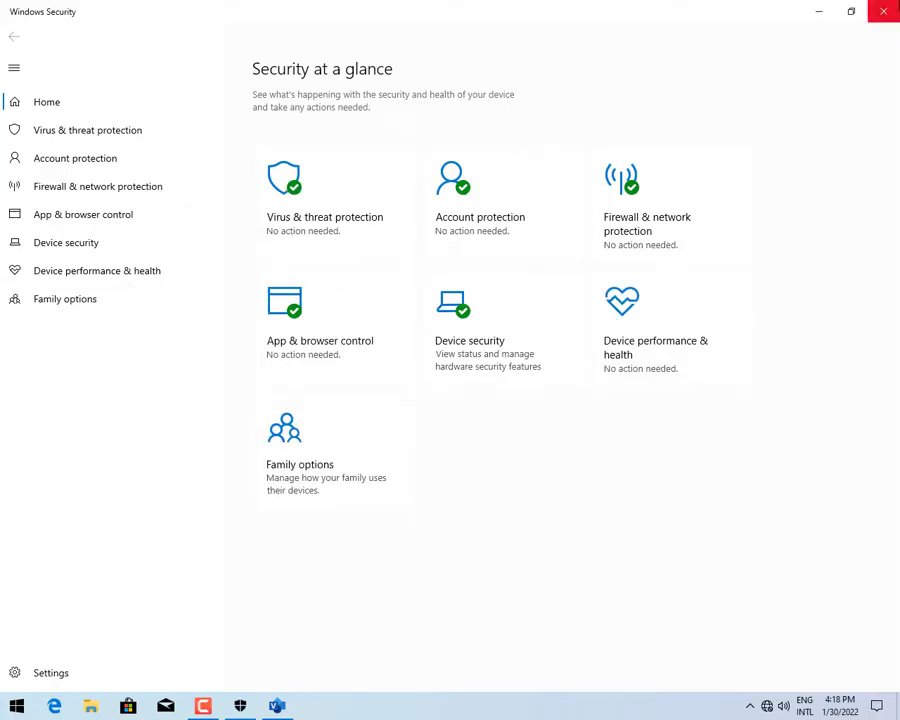
click(883, 11)
Look over the drawing templates on Visio's start page and close Visio.
click(697, 513)
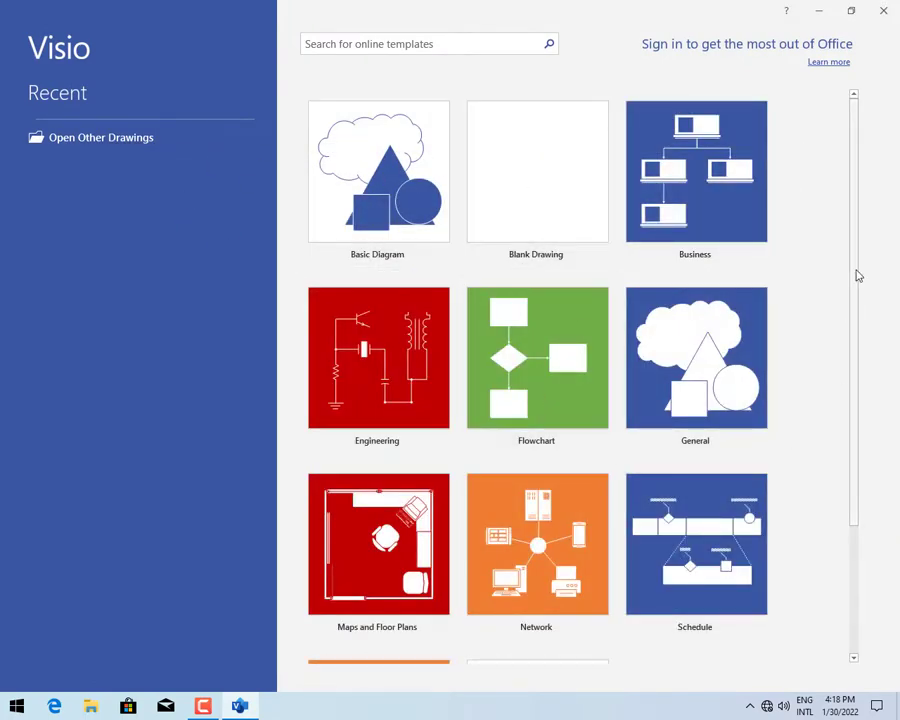
mouse_move(850, 260)
mouse_down()
mouse_move(855, 427)
mouse_move(851, 220)
mouse_up()
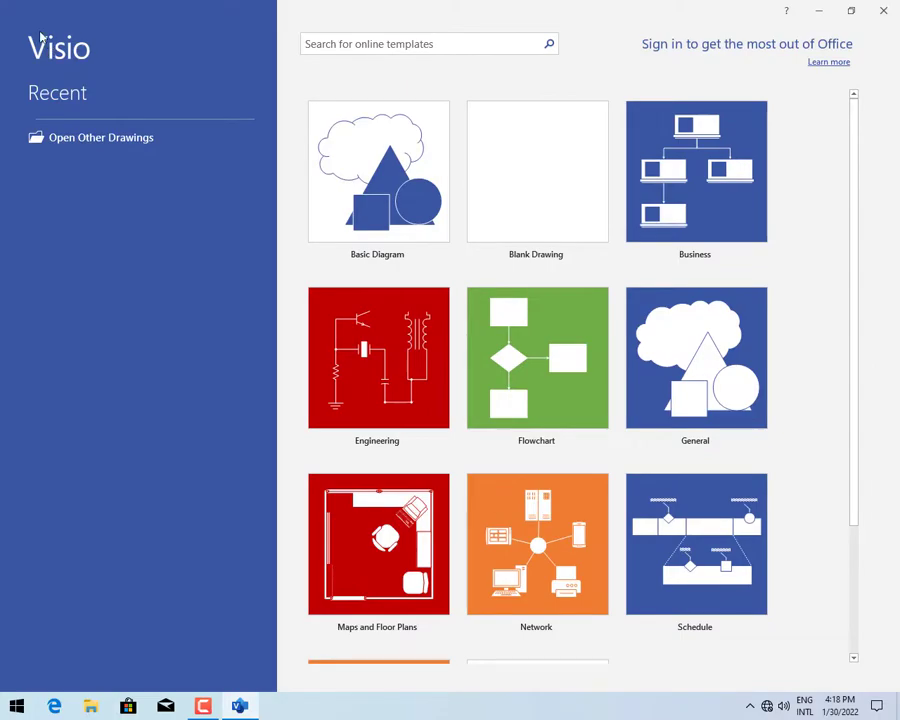
click(883, 10)
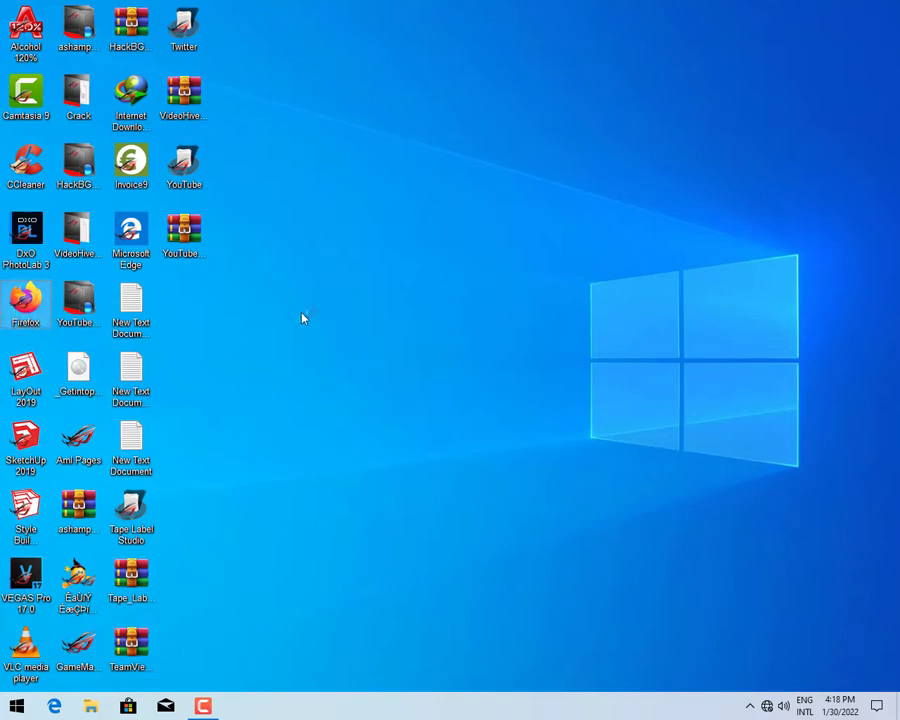
Launch Invoice9 from the desktop and delete the Cleaner shortcut with the garbled name.
double_click(142, 166)
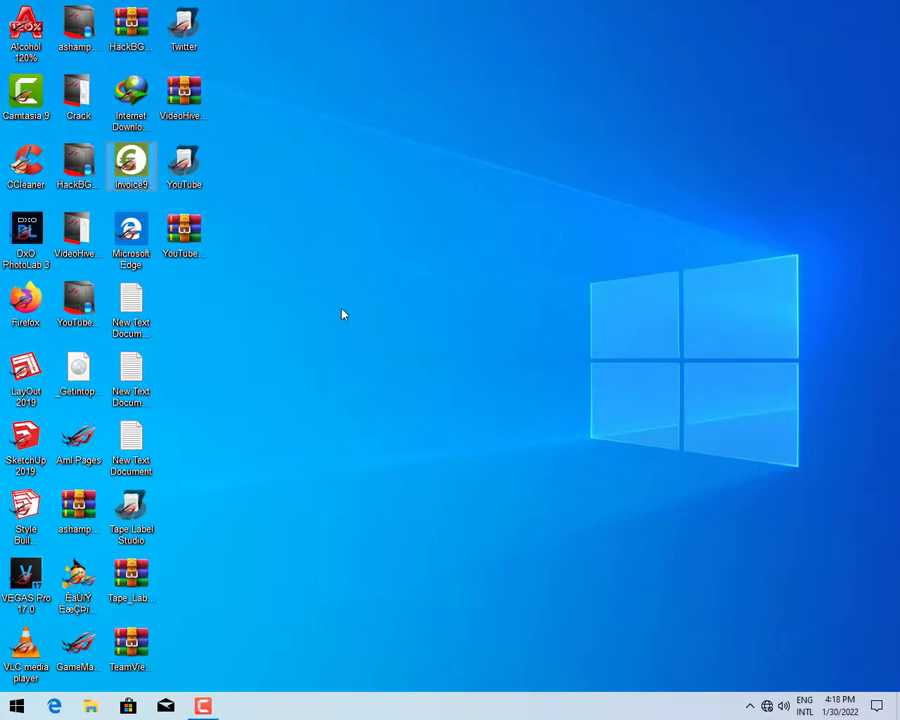
right_click(82, 600)
click(140, 553)
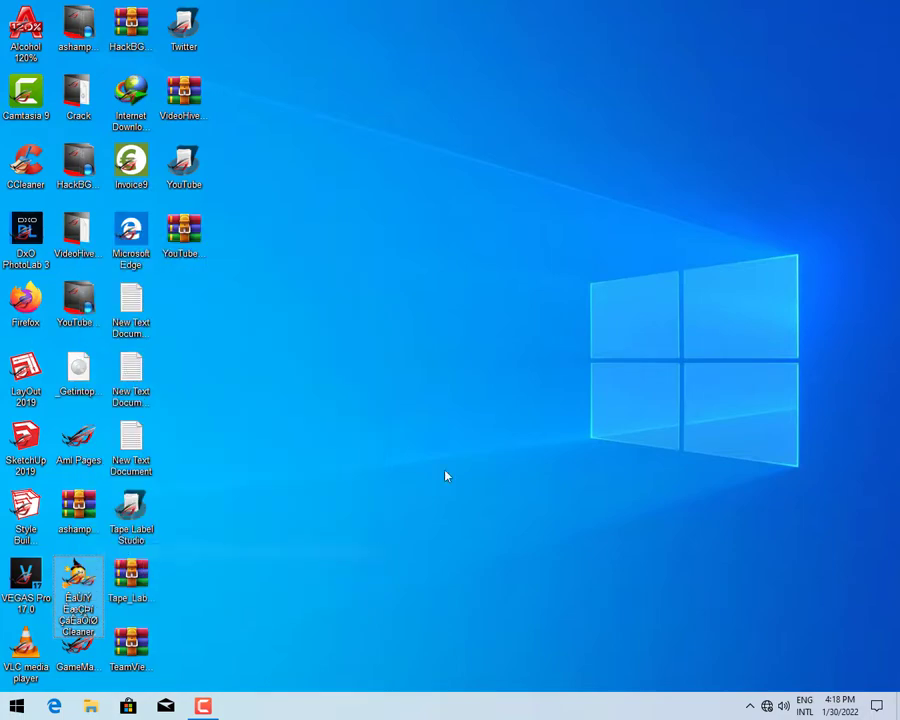
Expand the Alcohol 120% folder in the Start menu to examine its programs, and close the Firefox window.
key(super)
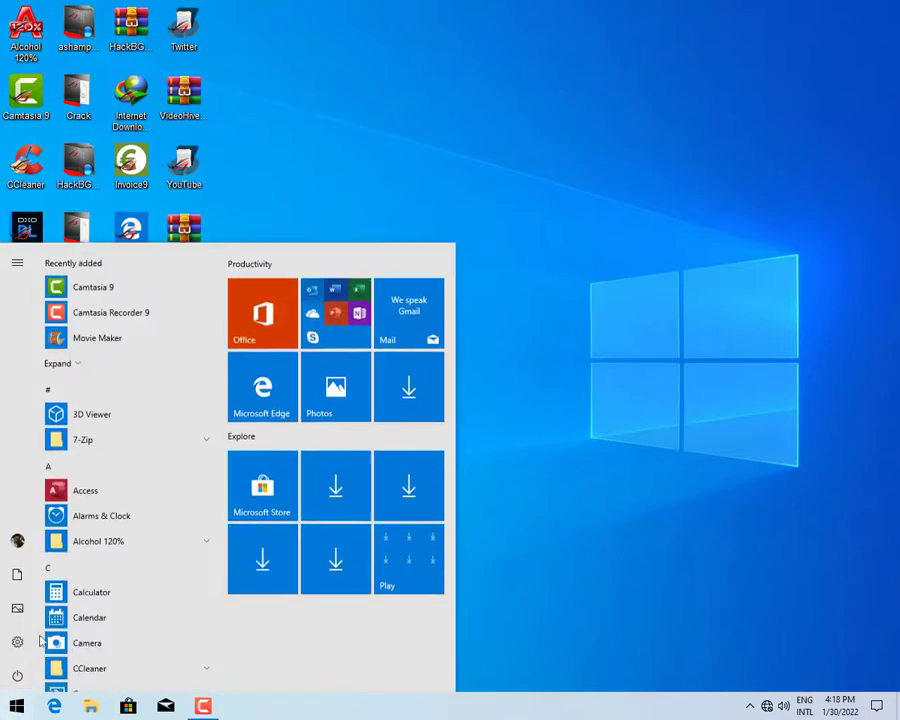
click(117, 543)
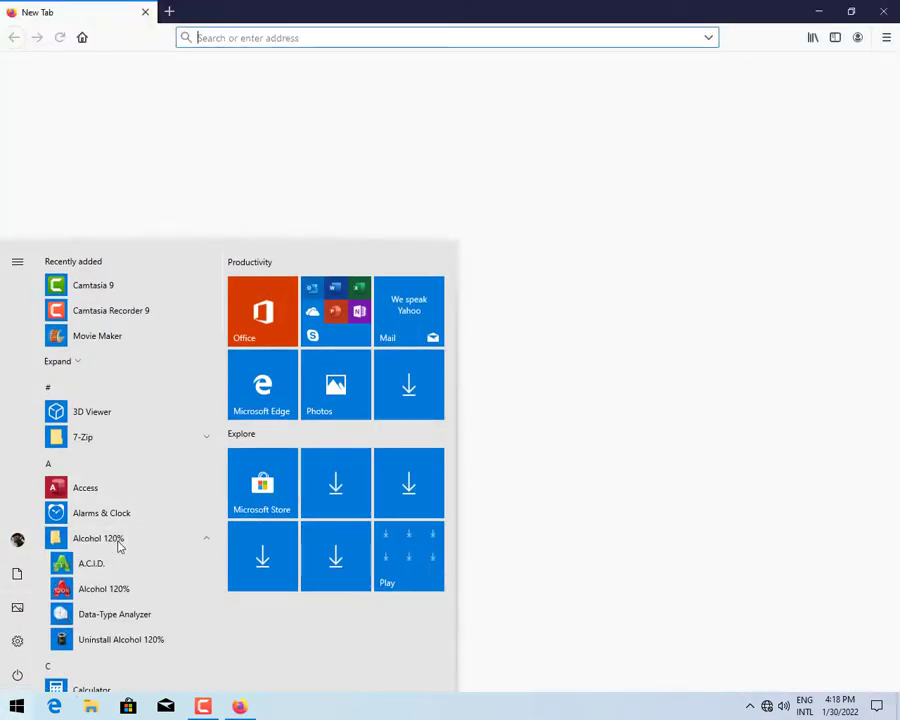
click(410, 203)
click(883, 11)
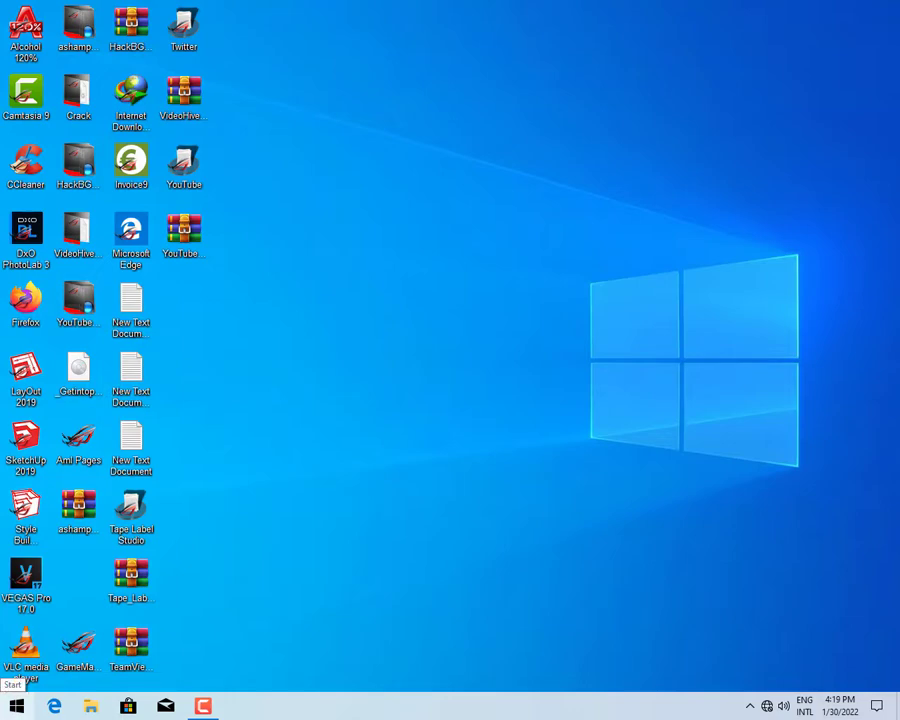
Launch Alcohol 120% from the desktop, move the serial number dialog aside and accept the prompt to generate a system report.
click(16, 706)
click(186, 8)
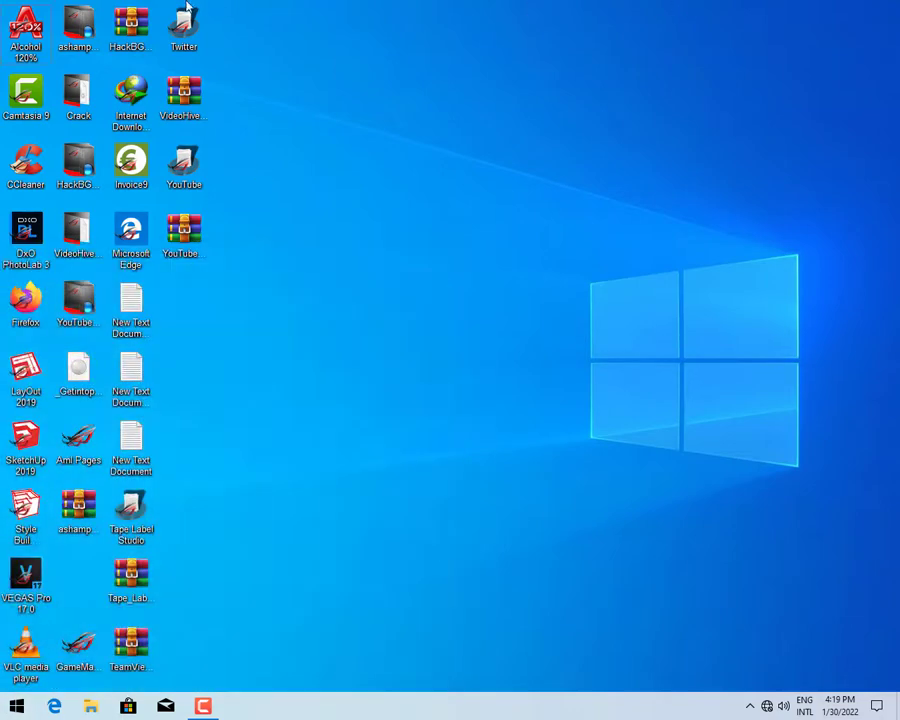
click(31, 42)
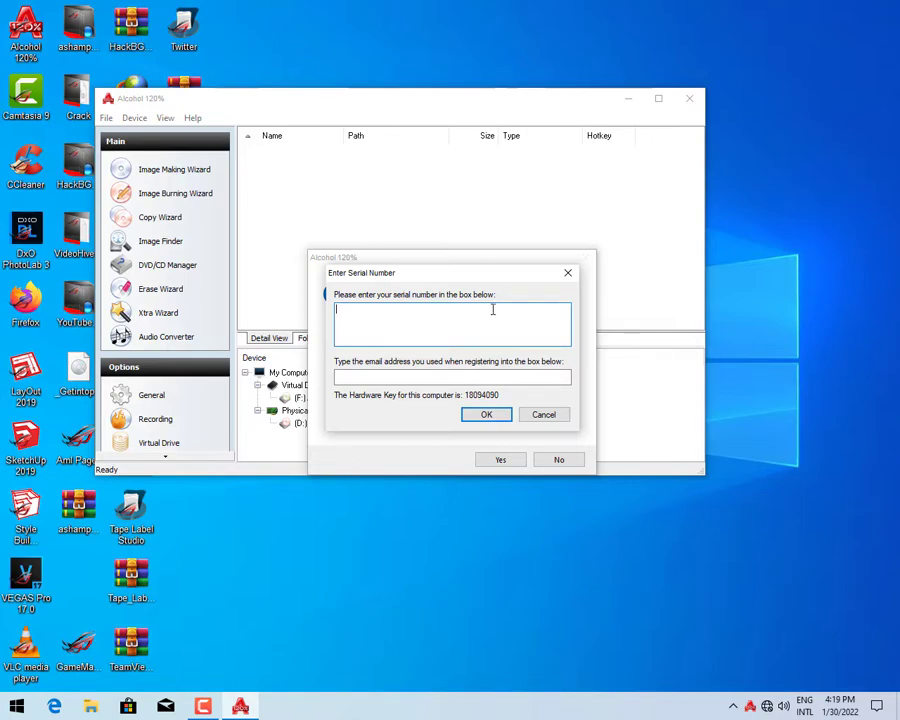
drag(505, 285, 608, 532)
click(508, 460)
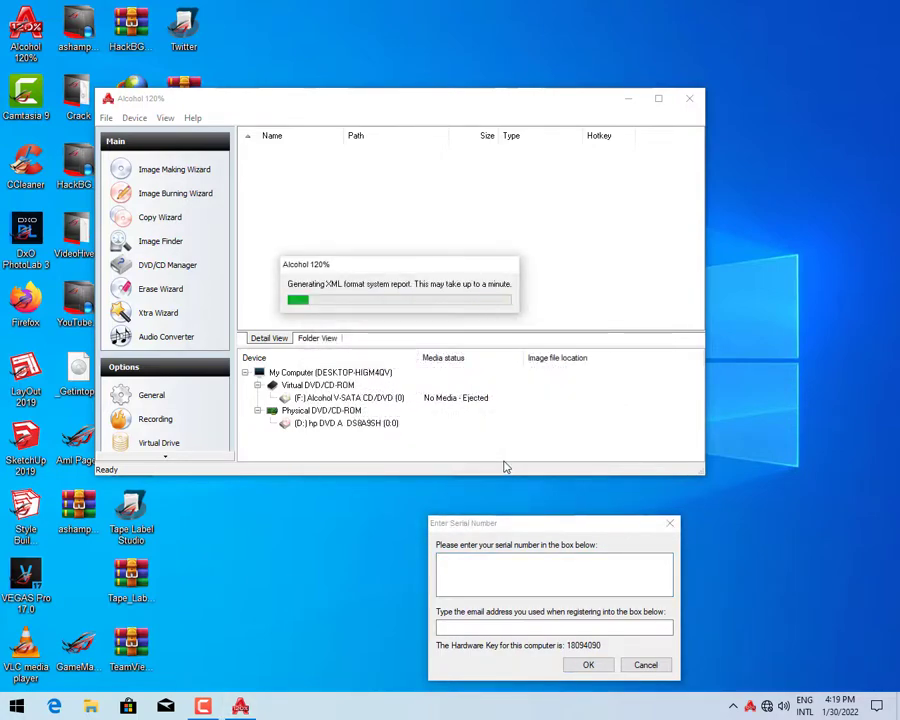
click(512, 545)
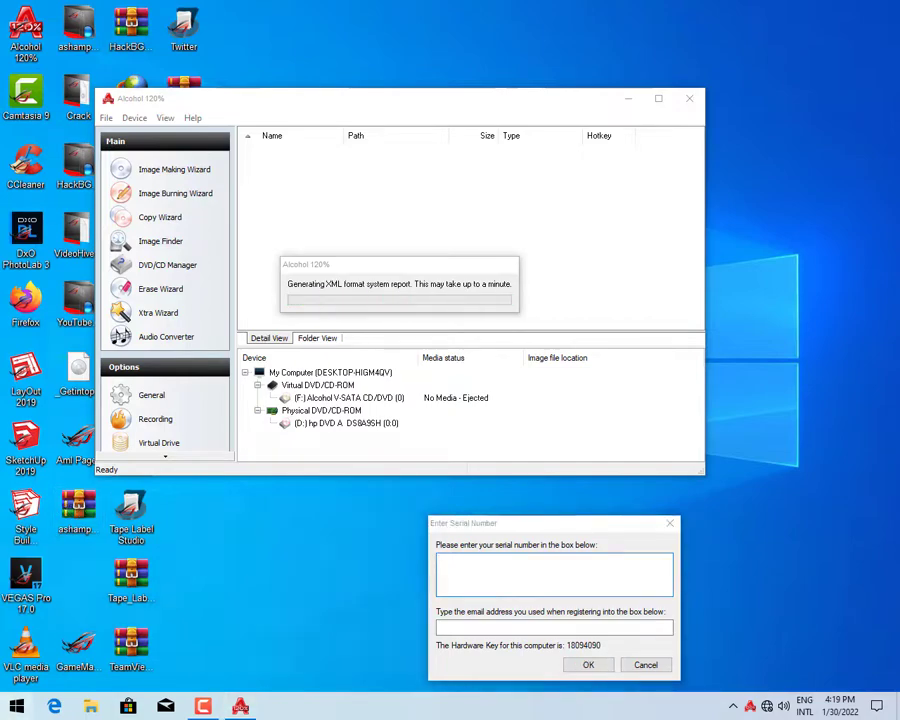
Look through the Start menu's app list down to the Y section and back up while Alcohol 120% generates its report.
key(super)
scroll(30, 355, down, 5)
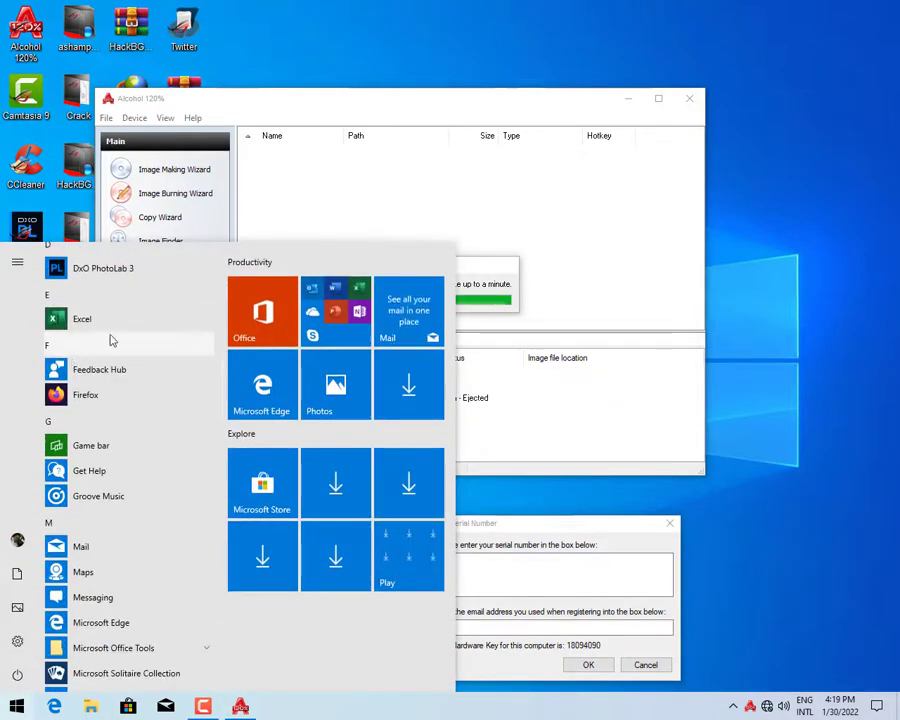
scroll(123, 291, down, 10)
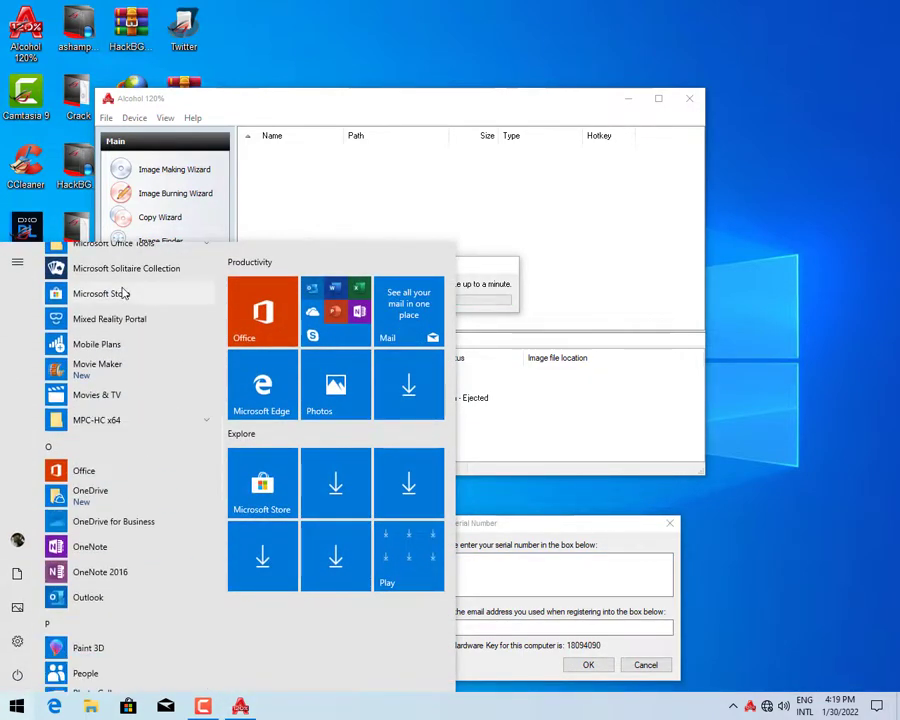
scroll(121, 310, down, 10)
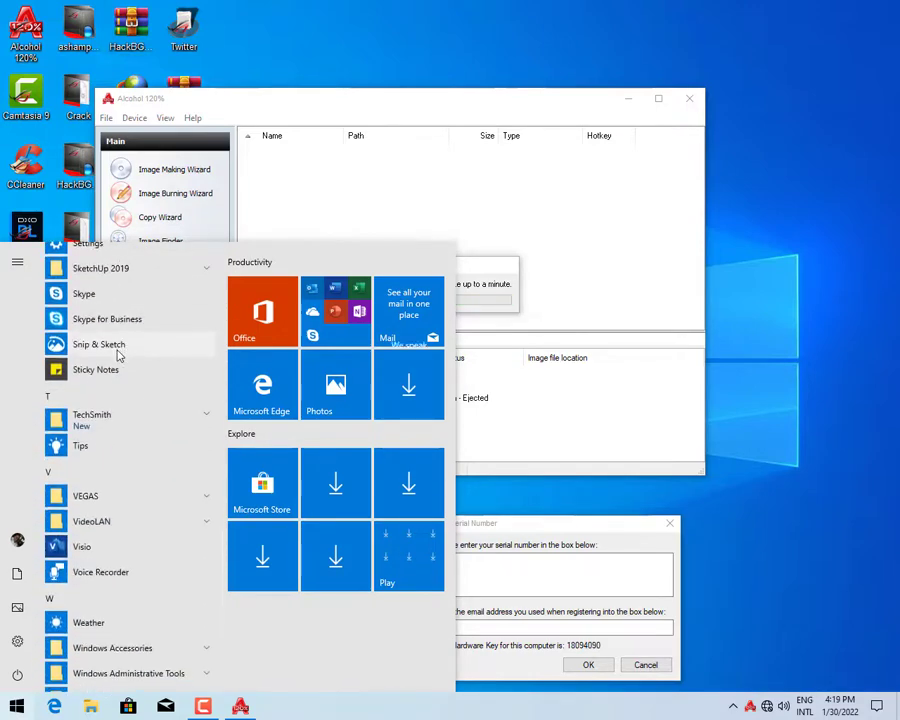
scroll(117, 355, down, 5)
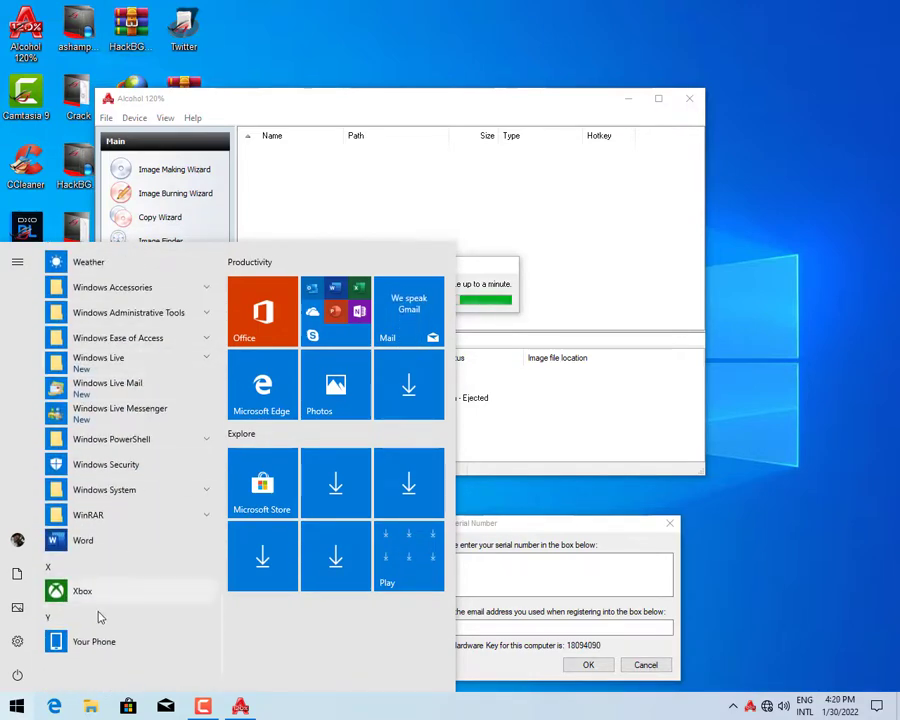
scroll(110, 378, up, 8)
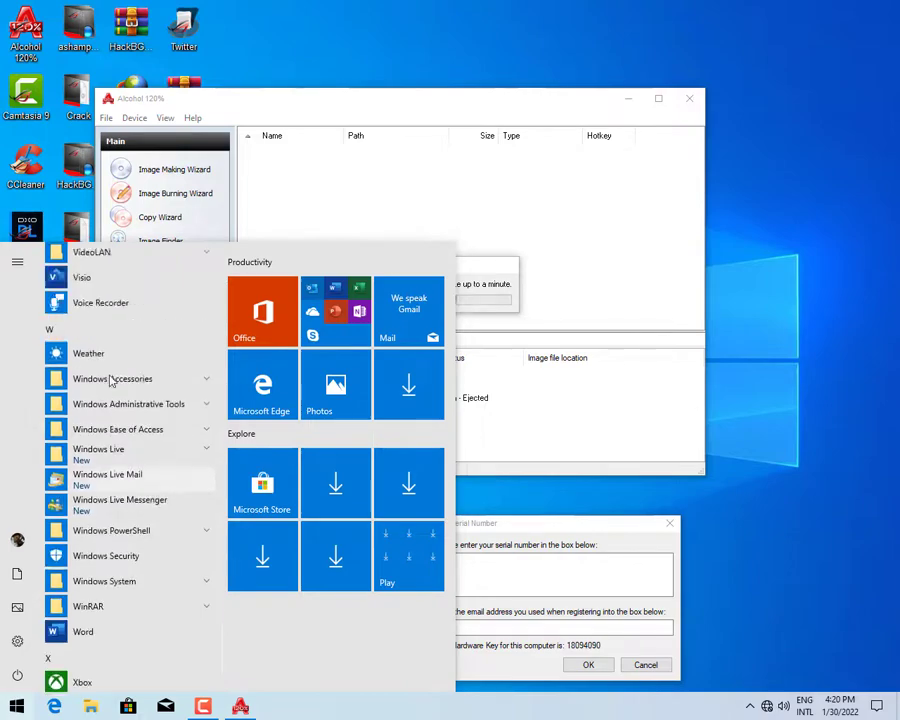
scroll(150, 393, up, 4)
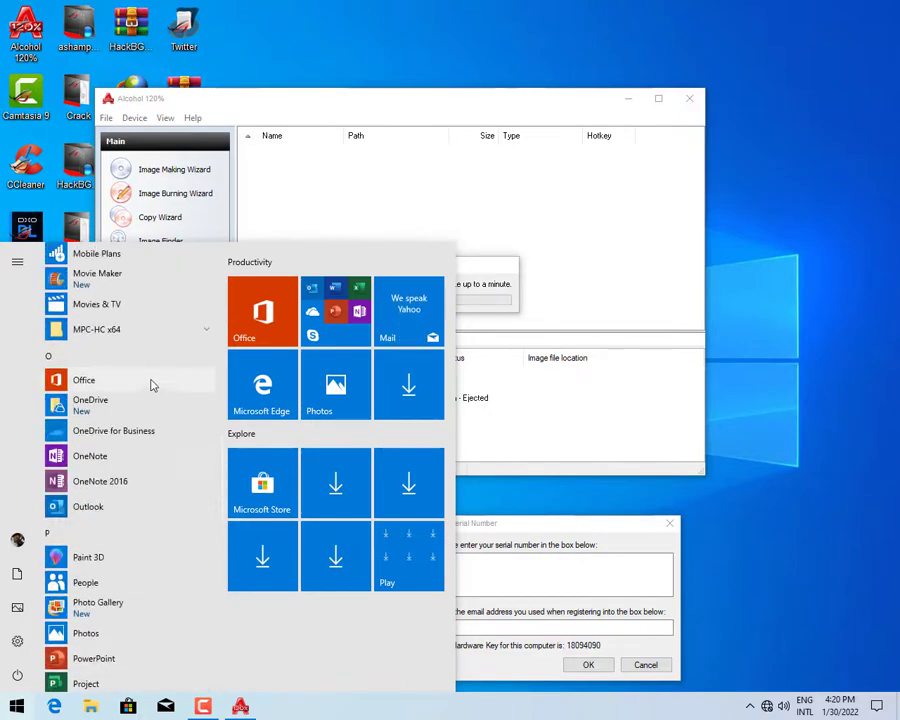
scroll(145, 362, up, 4)
click(803, 5)
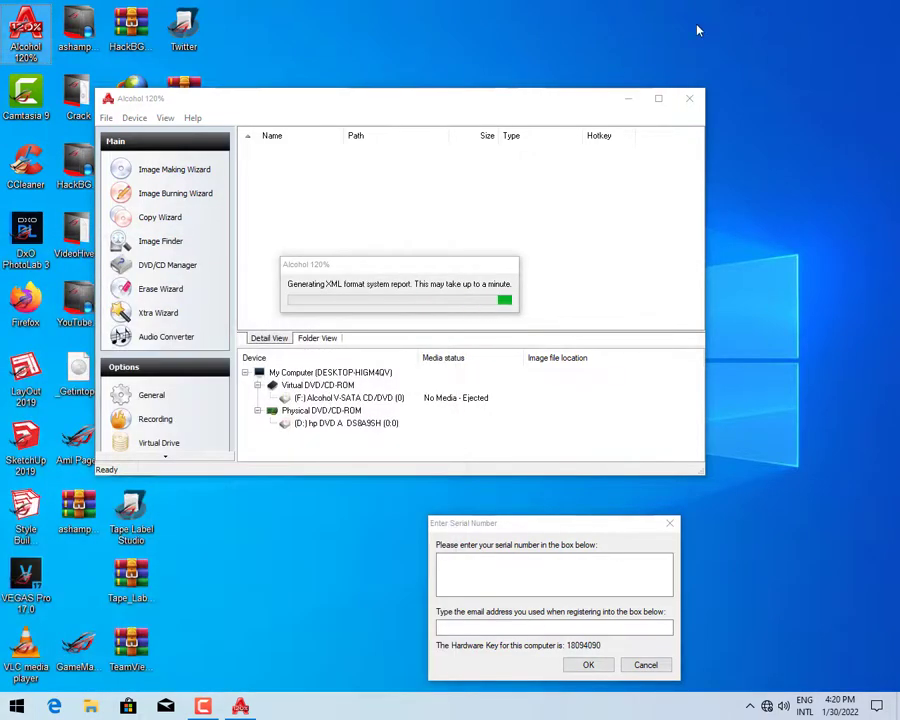
Refresh the desktop, examine the Windows Version information for the ROG Edition, and close the About Windows dialog.
right_click(503, 14)
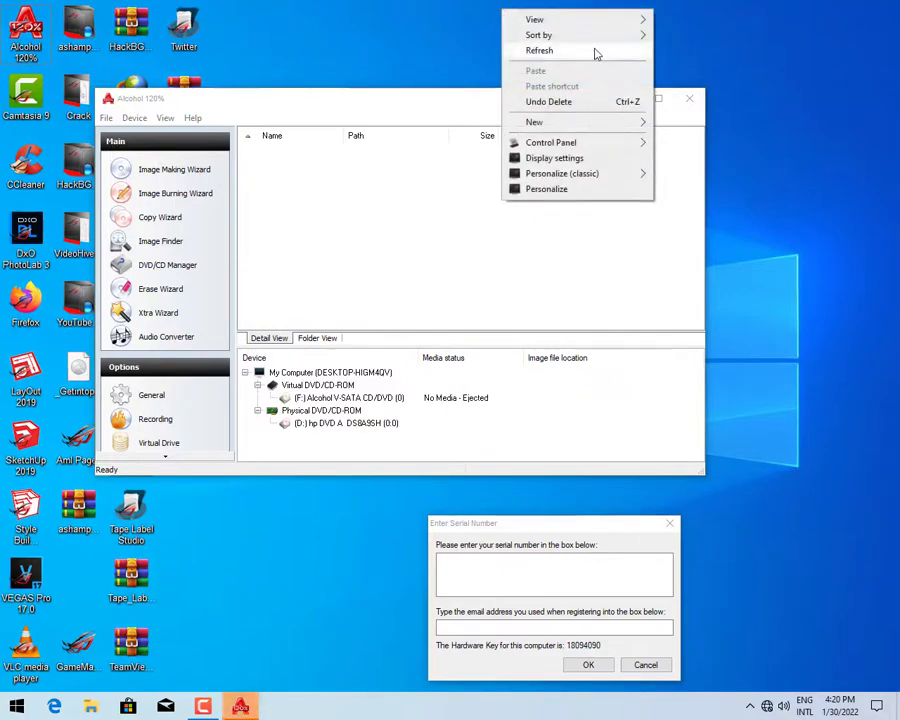
click(595, 52)
right_click(444, 46)
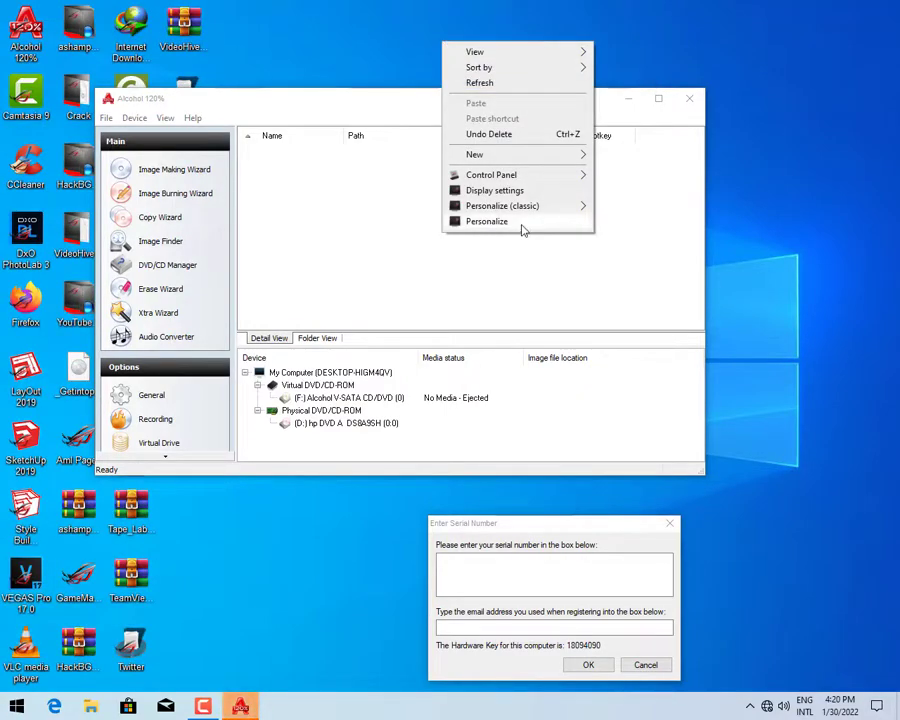
mouse_move(526, 175)
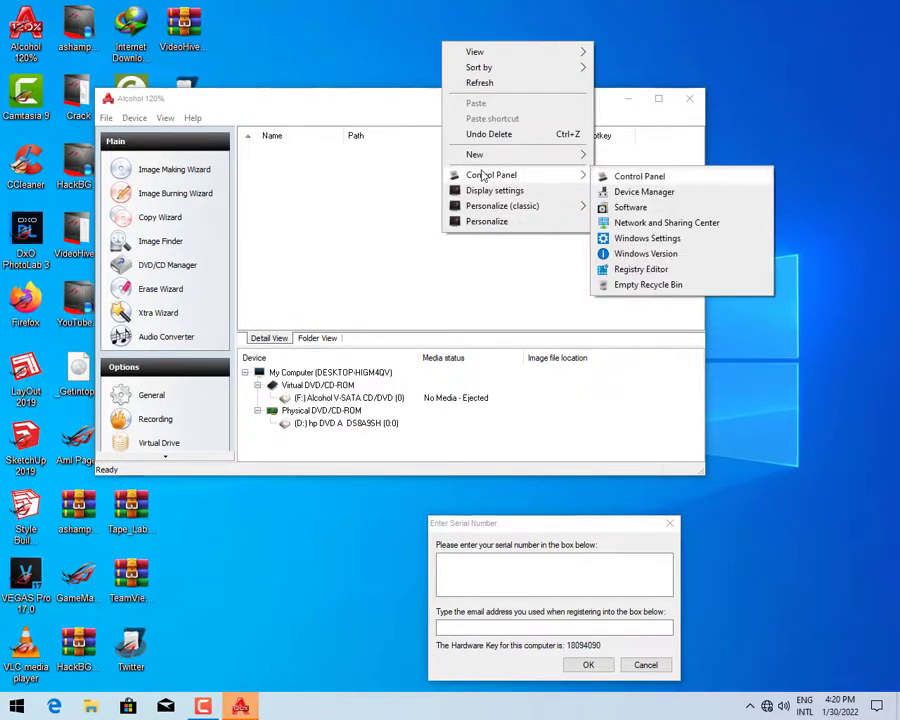
click(652, 257)
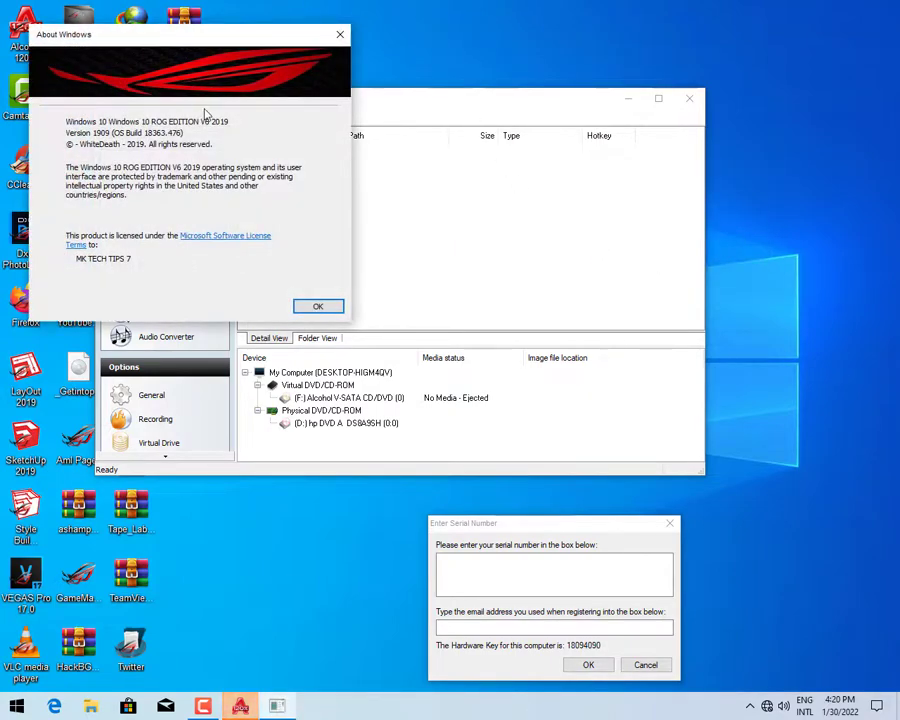
drag(216, 42, 515, 116)
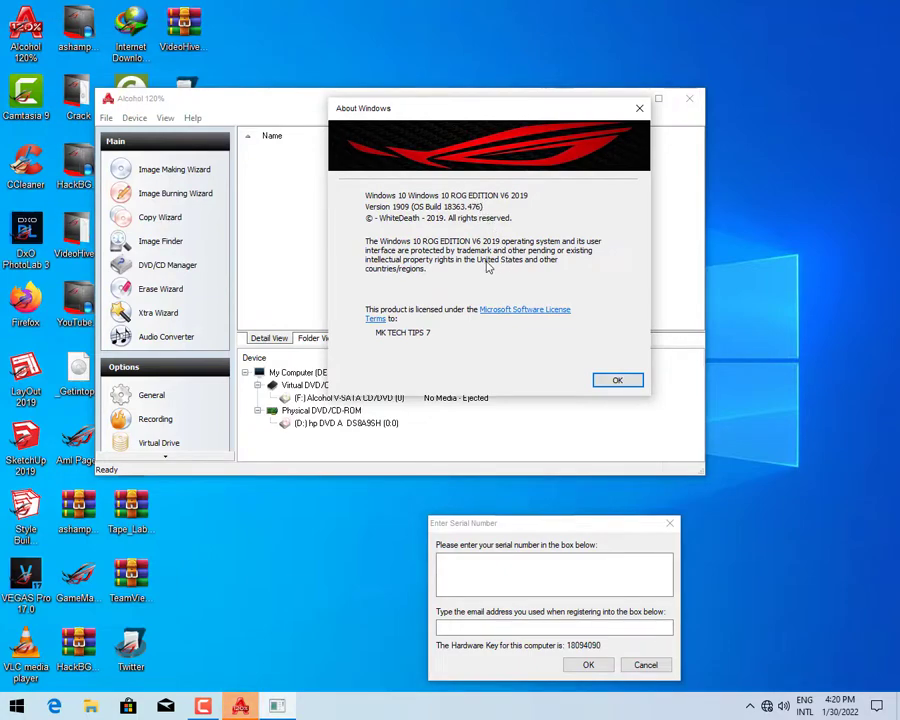
click(614, 381)
Refresh the desktop, open the Personalize settings and close them.
right_click(360, 55)
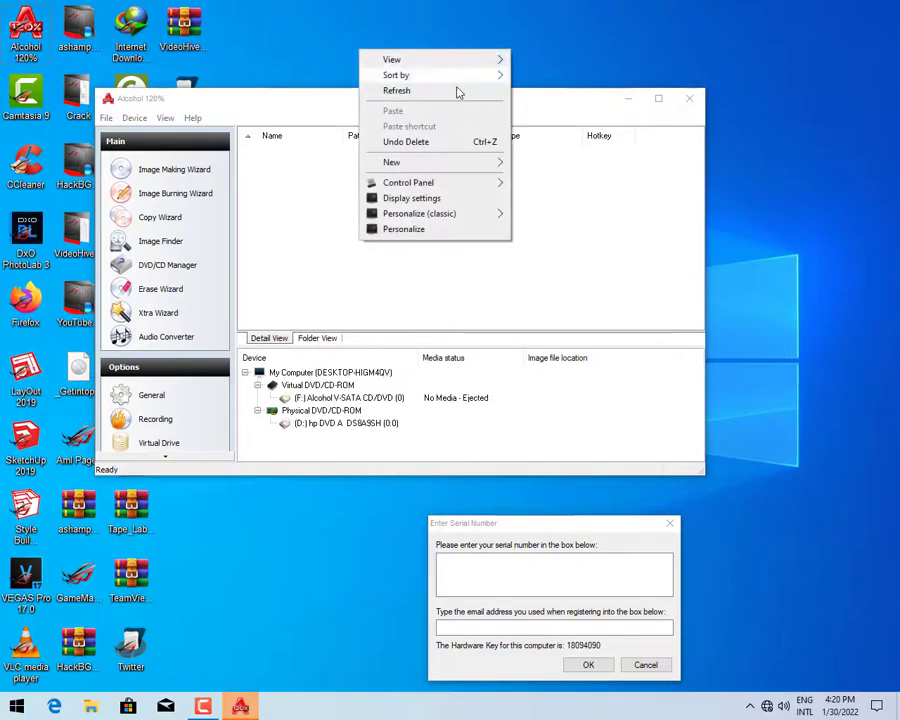
click(436, 90)
right_click(454, 40)
click(497, 216)
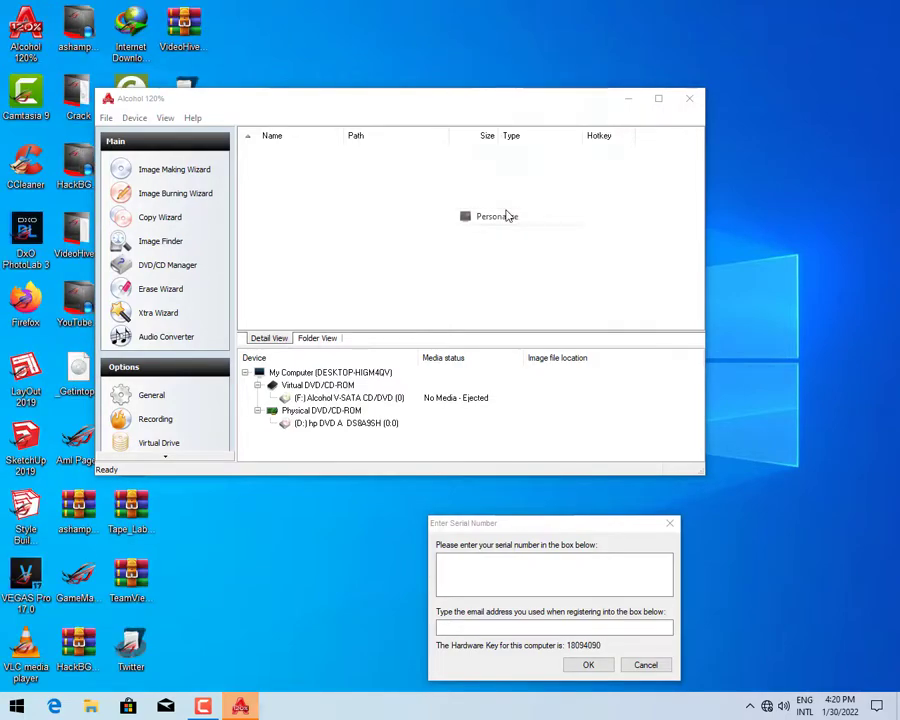
click(876, 10)
Open Registry Editor from the desktop's Control Panel shortcuts, view its root keys and close it.
right_click(414, 2)
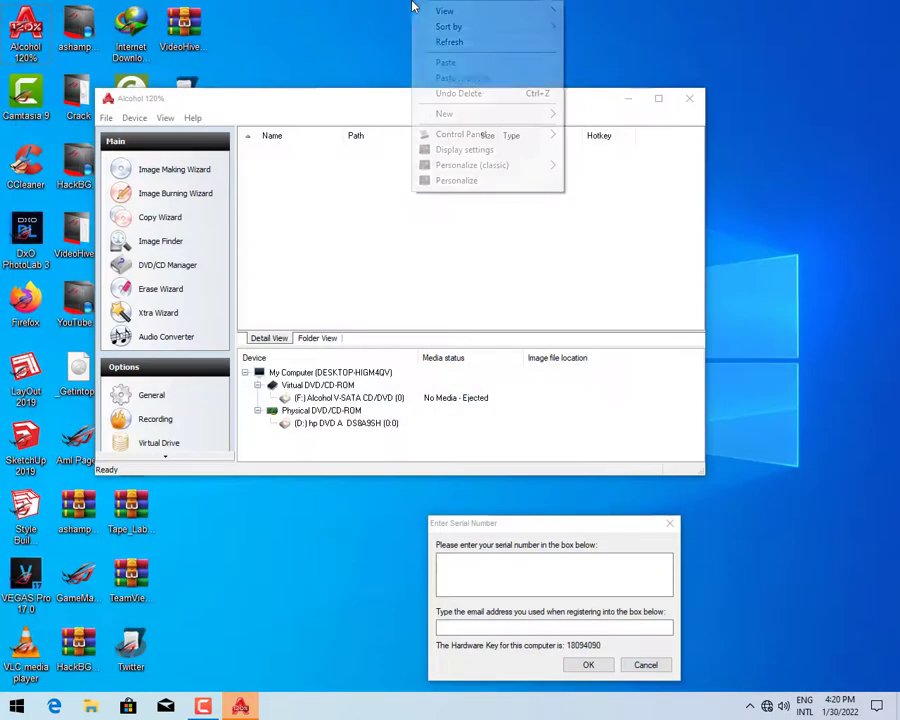
mouse_move(497, 136)
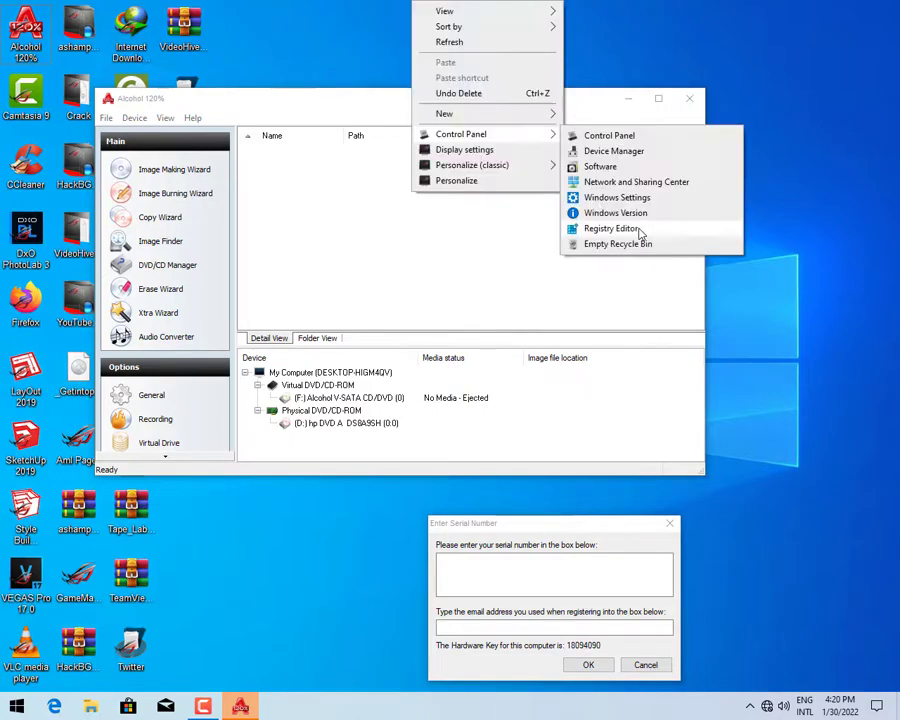
click(640, 229)
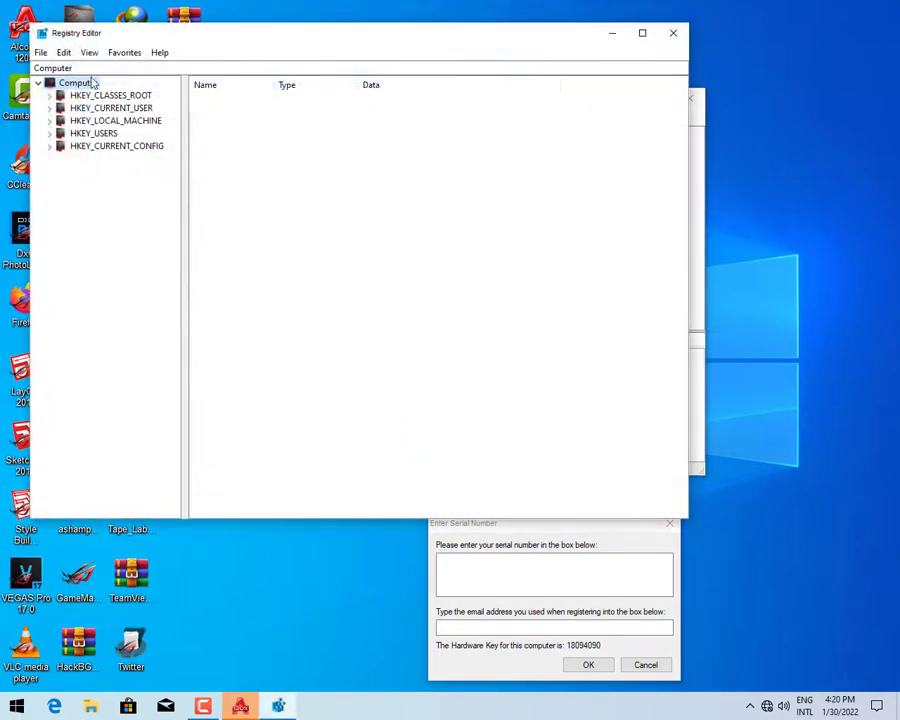
click(673, 33)
Open the desktop's Display settings, look at the display resolution options and close the Settings window.
right_click(518, 34)
right_click(575, 35)
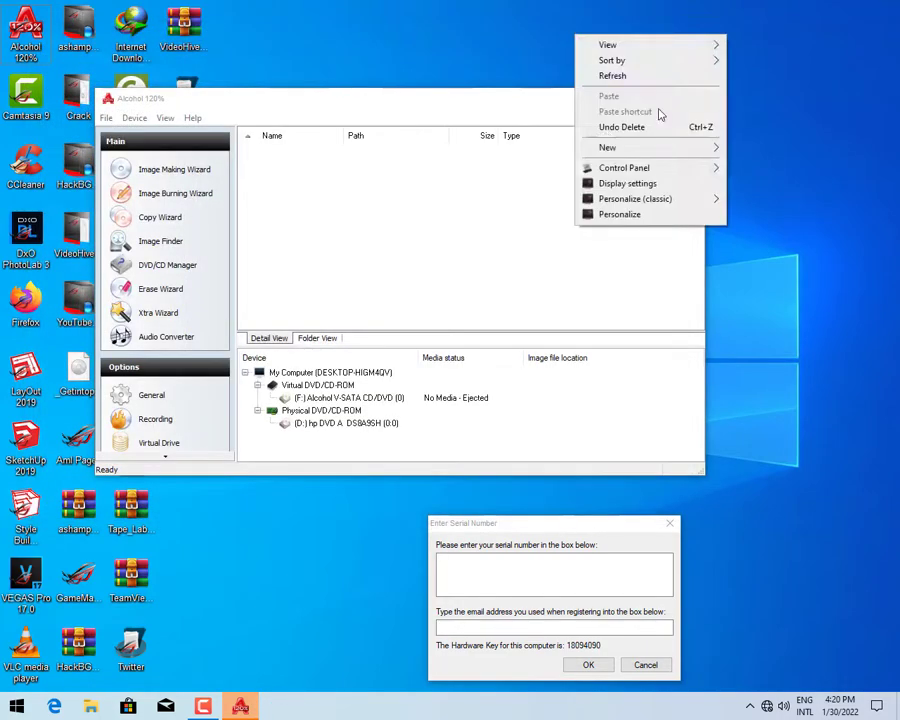
click(628, 184)
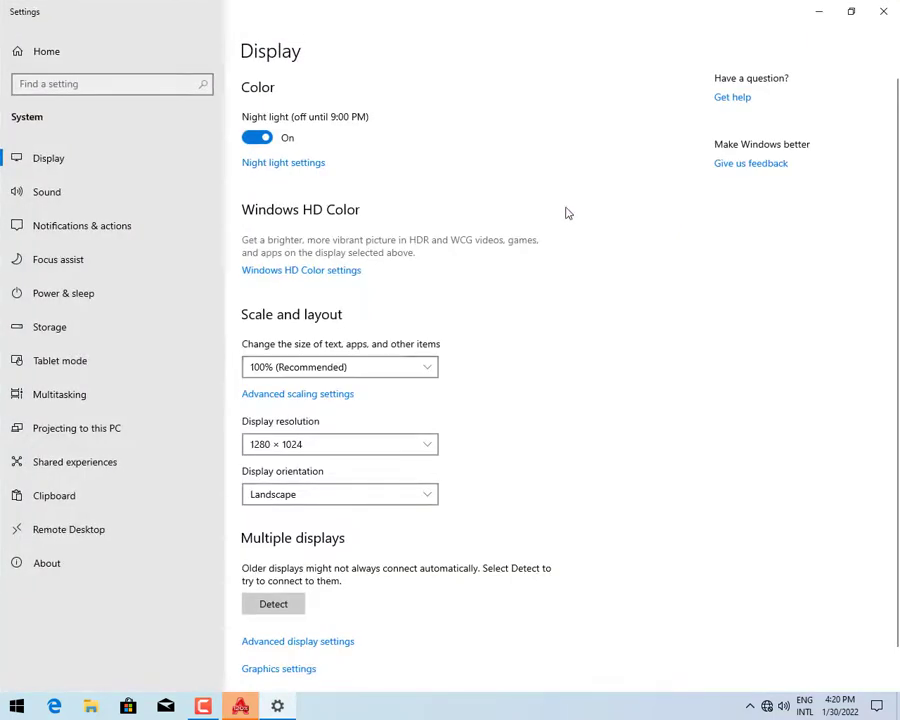
click(327, 441)
click(327, 439)
click(883, 11)
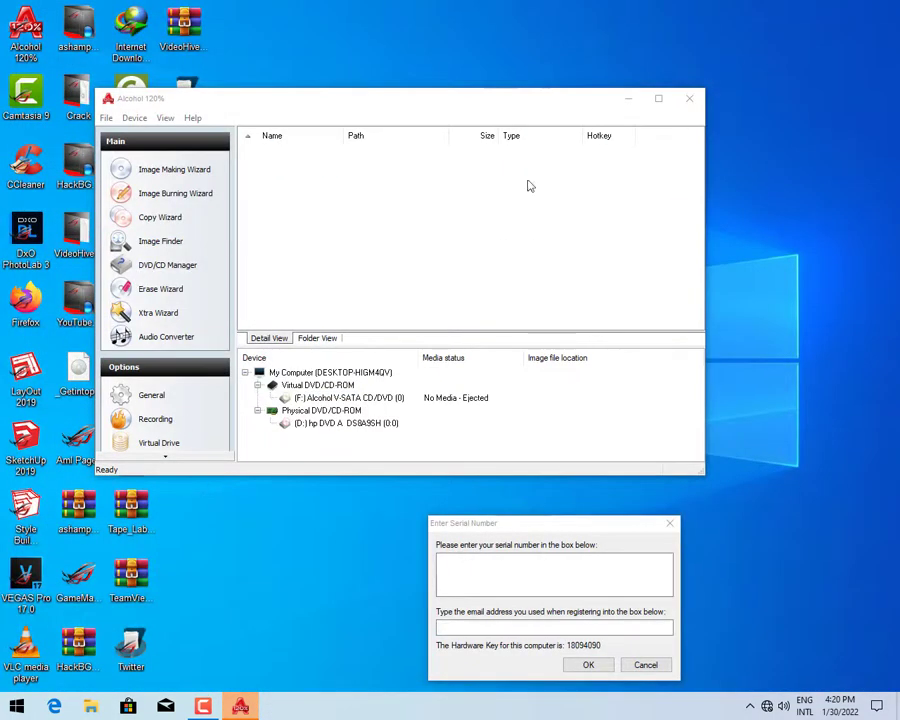
Cancel the serial number prompt and move the Alcohol 120% window away from the desktop icons.
click(645, 670)
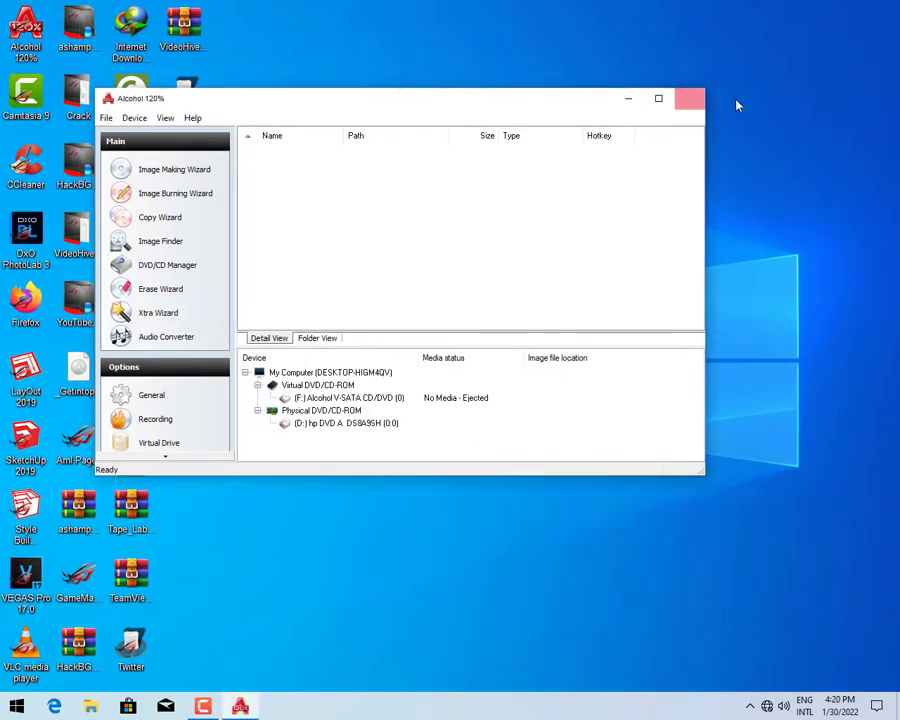
drag(472, 104, 628, 110)
View the contents of the Alcohol 120% folder in the Start menu's app list and close the Alcohol 120% window.
key(super)
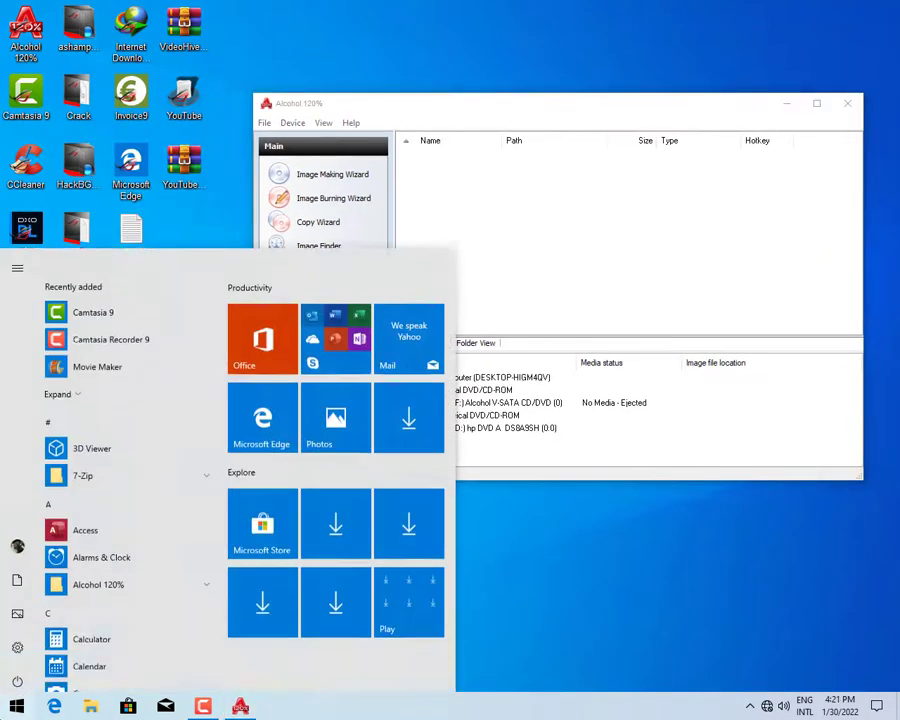
scroll(113, 487, down, 1)
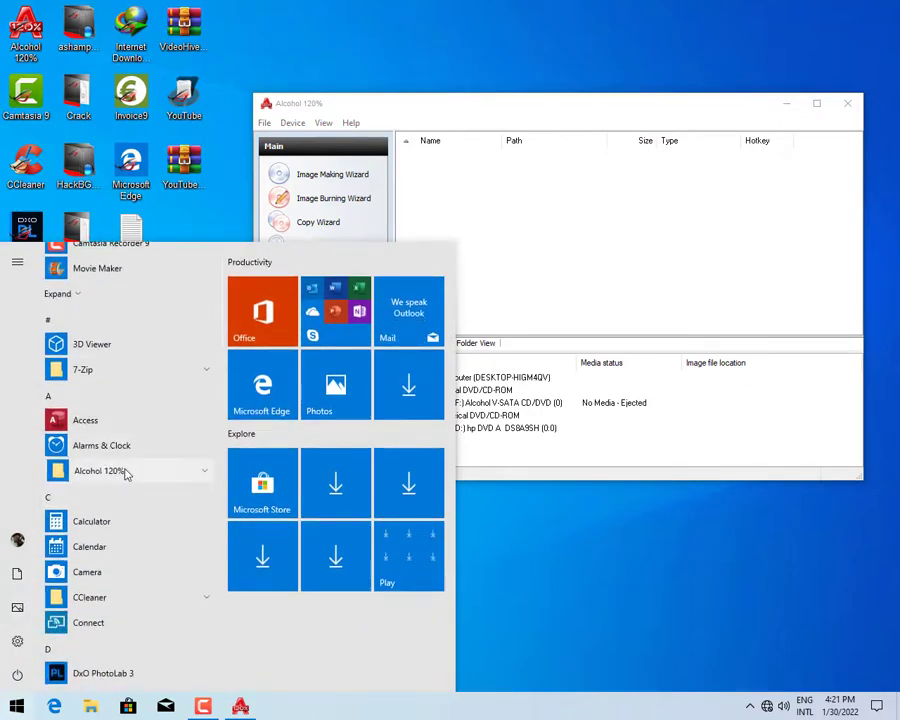
click(178, 471)
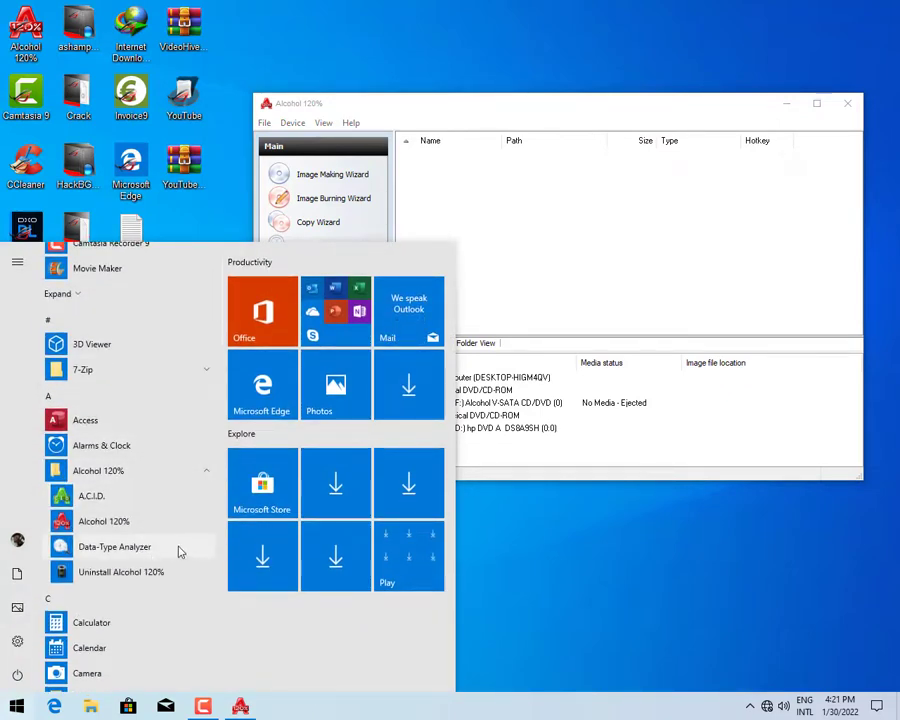
click(847, 103)
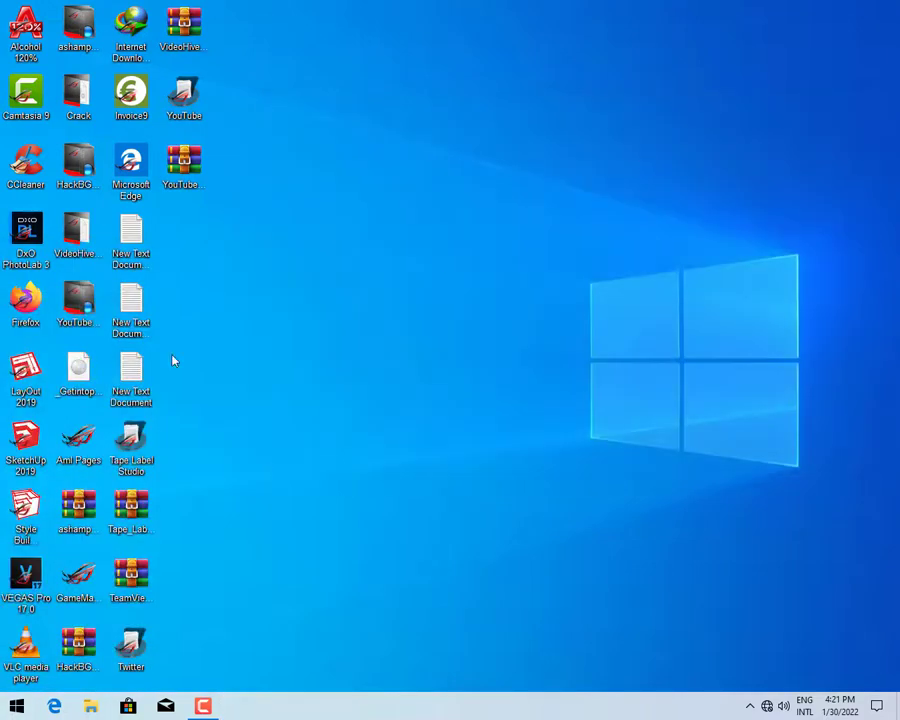
Refresh the desktop, try to launch Style Builder, dismiss its error dialog and refresh the desktop again.
right_click(455, 216)
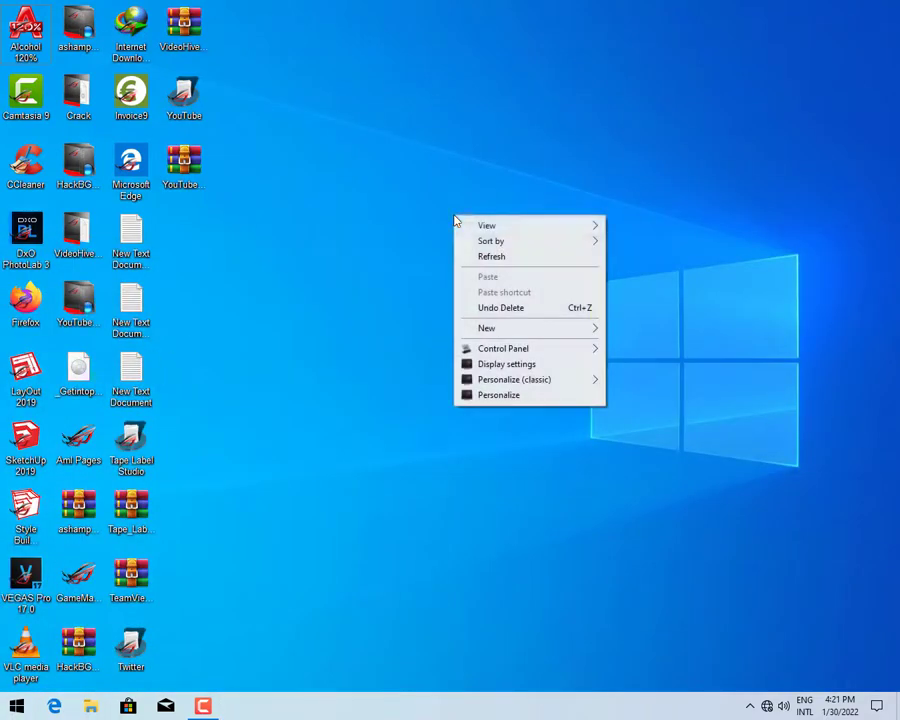
click(518, 257)
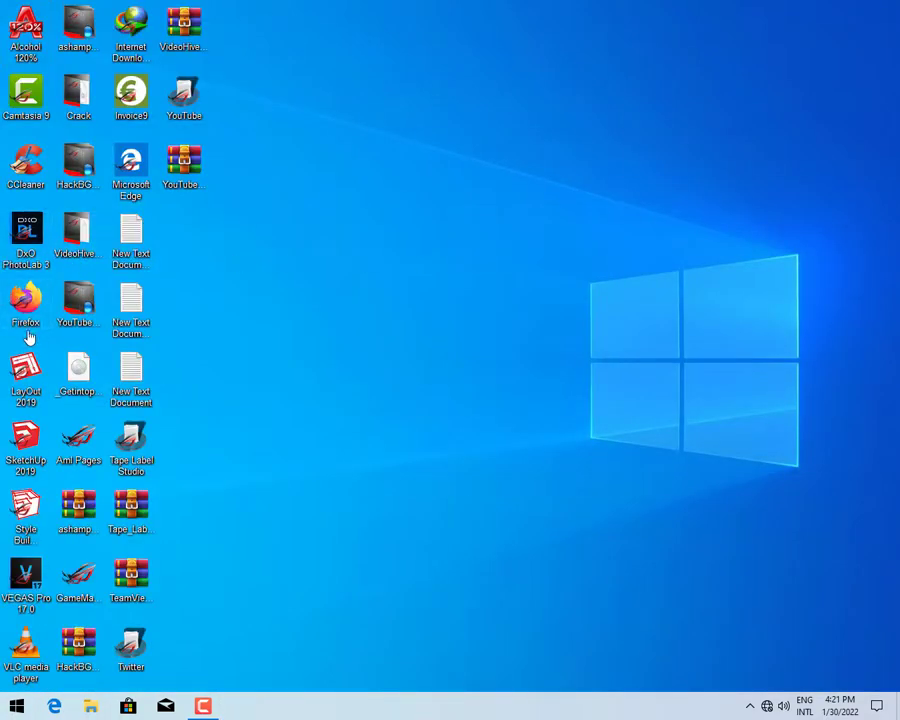
click(22, 512)
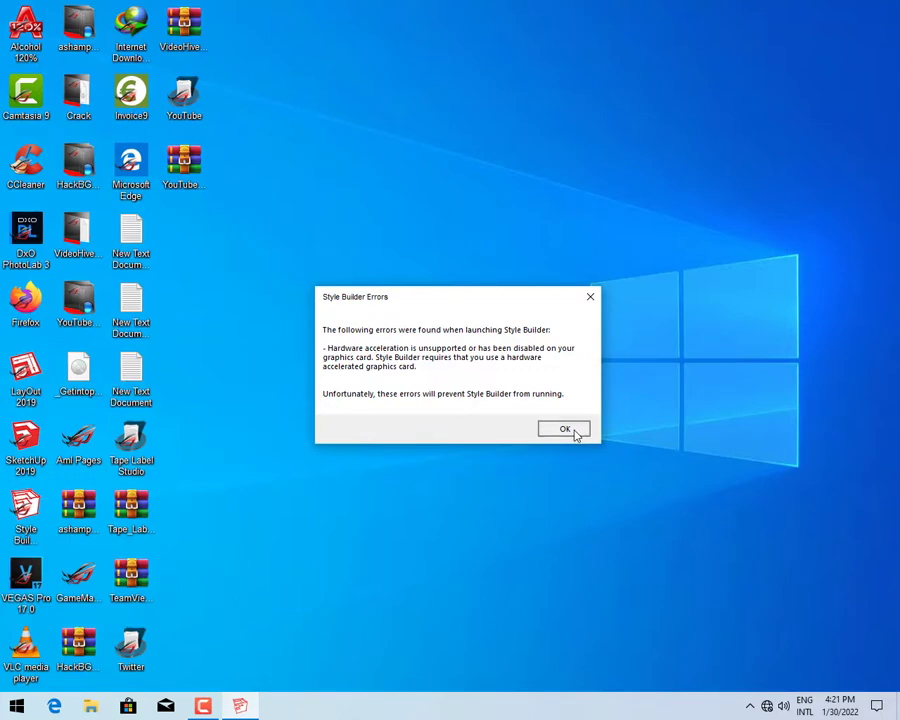
click(564, 429)
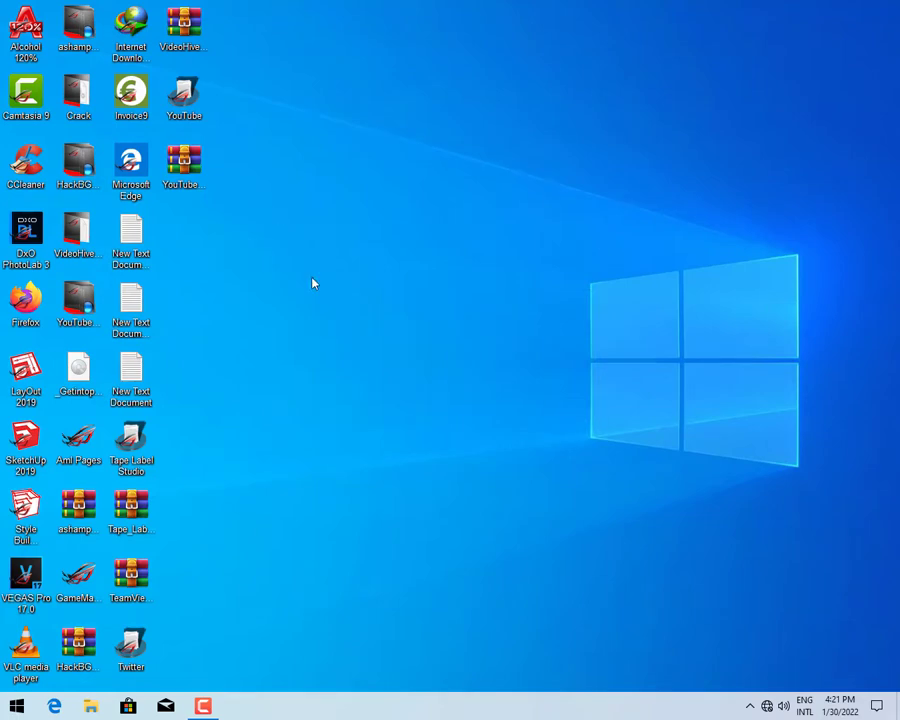
right_click(447, 231)
click(490, 268)
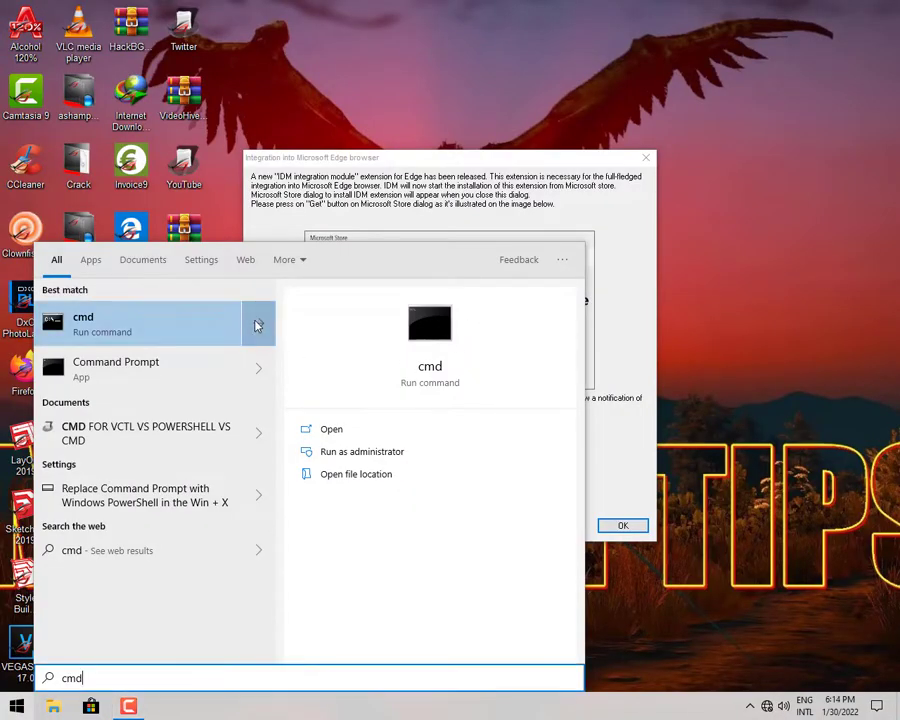
Run cmd as administrator, dismiss the IDM integration notice for Microsoft Edge and maximize the console window.
click(349, 452)
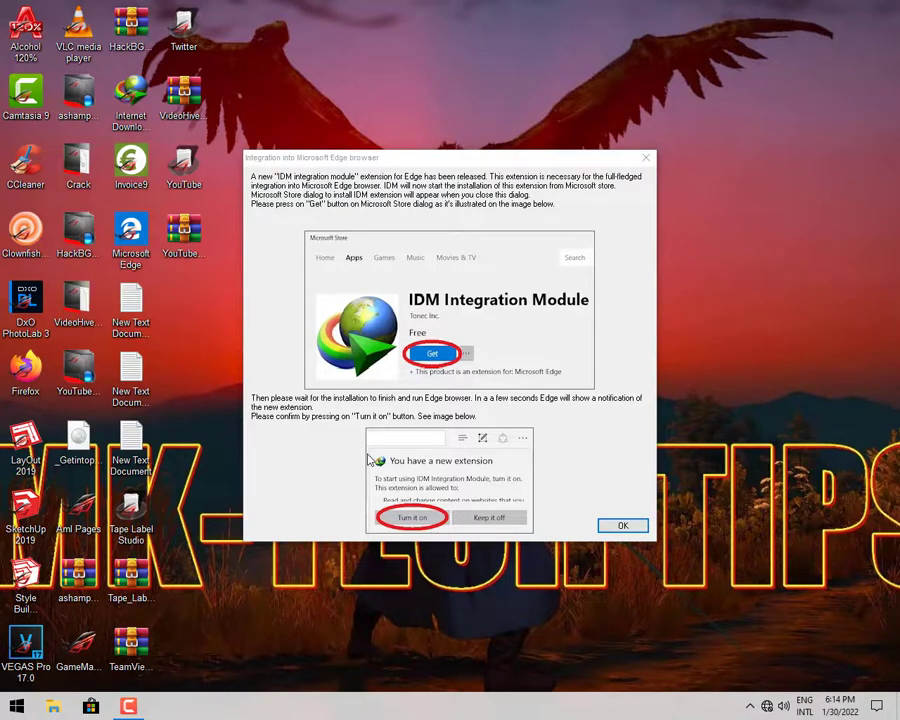
click(622, 525)
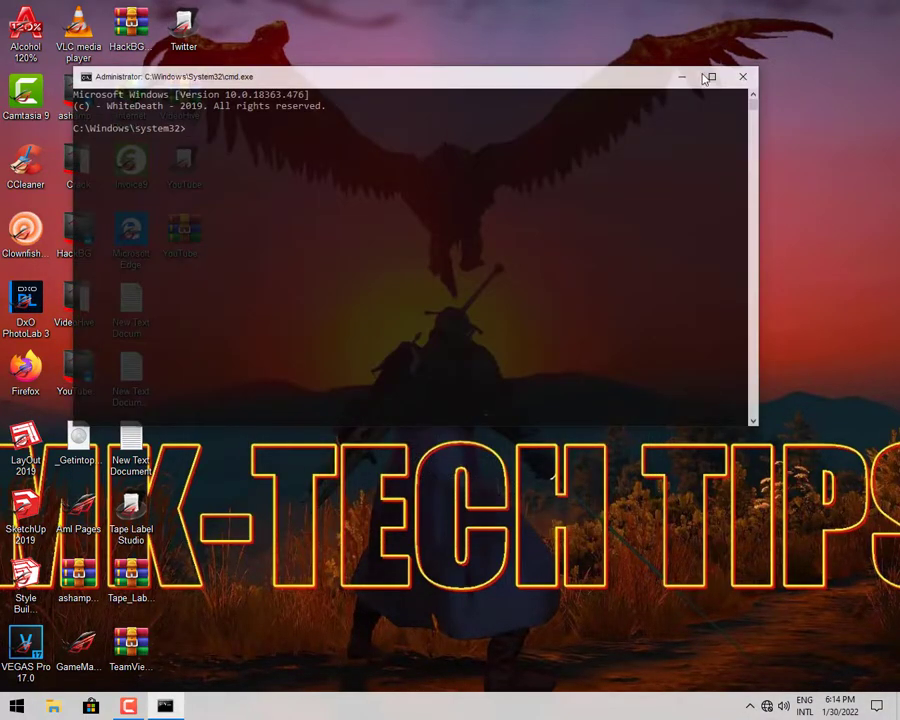
click(708, 77)
Run systeminfo.exe in the administrator Command Prompt to list the system's details.
click(311, 79)
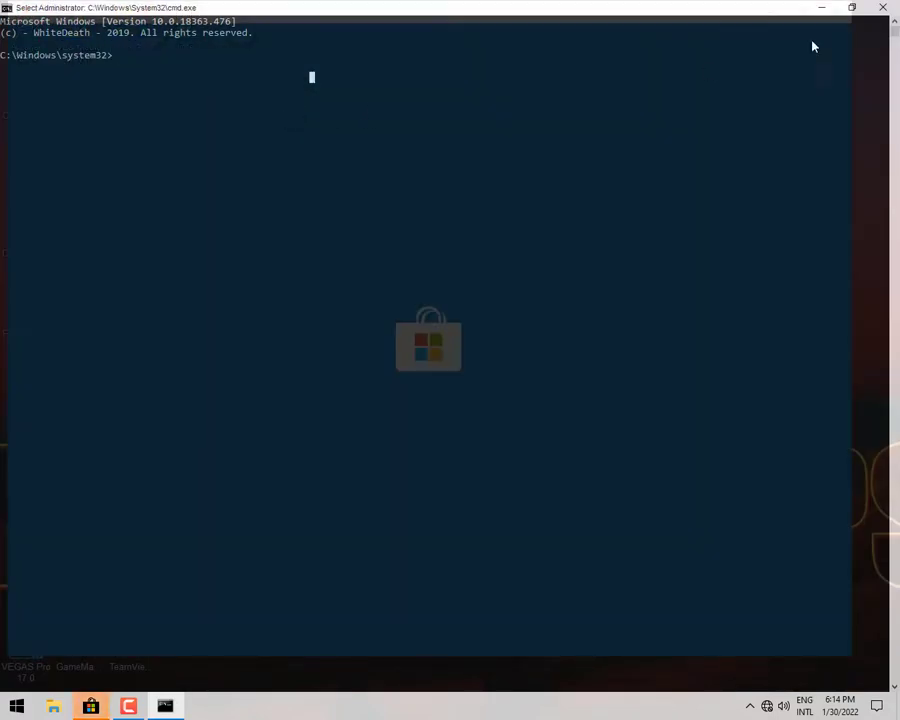
click(255, 88)
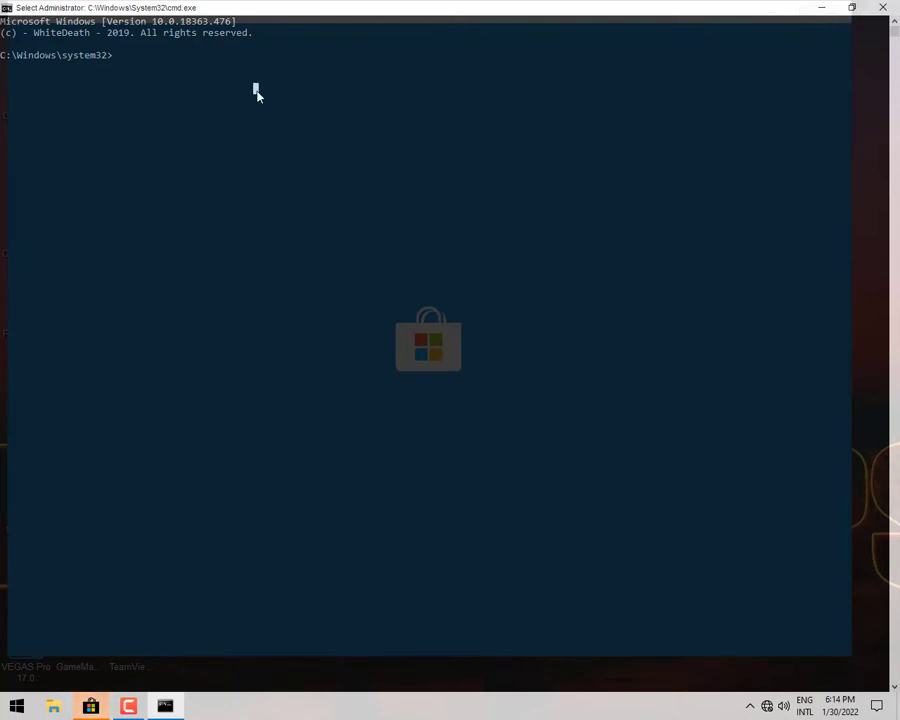
text(sy)
text(s)
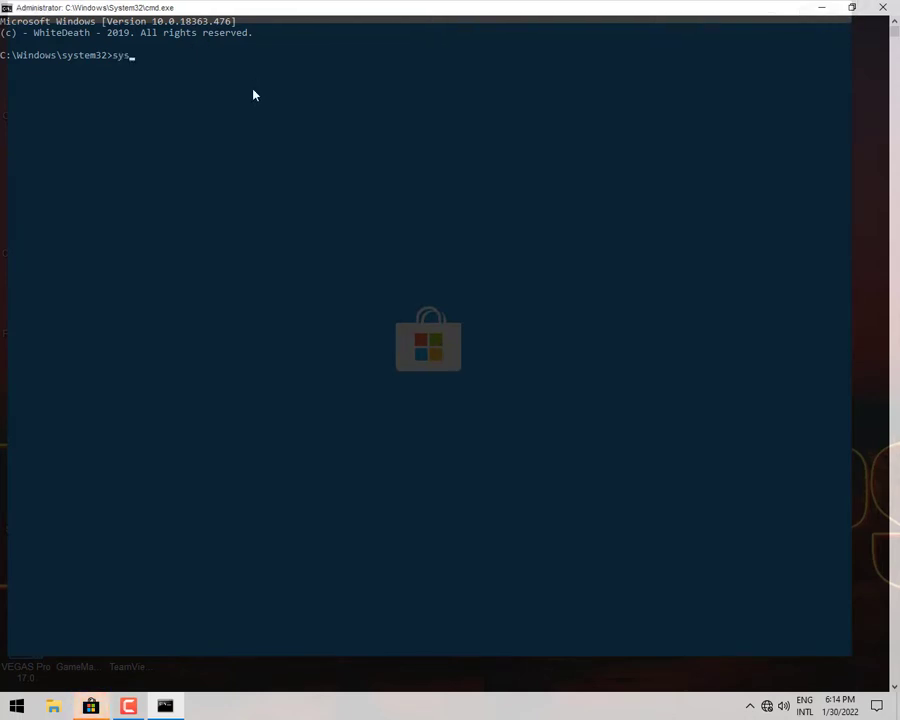
text(teminf)
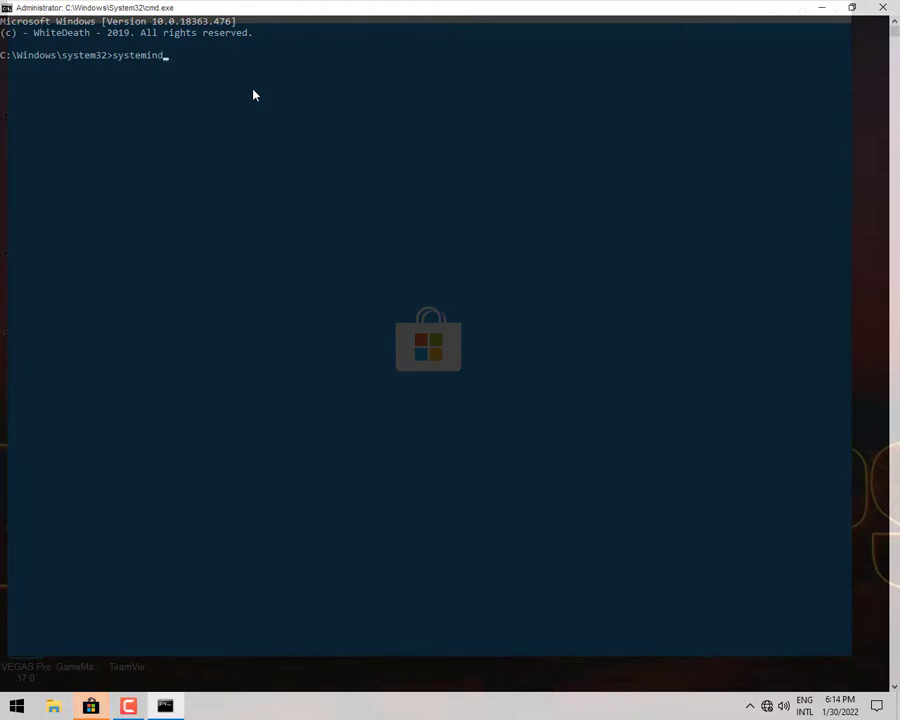
key(BackSpace)
text(fo.exe)
key(Return)
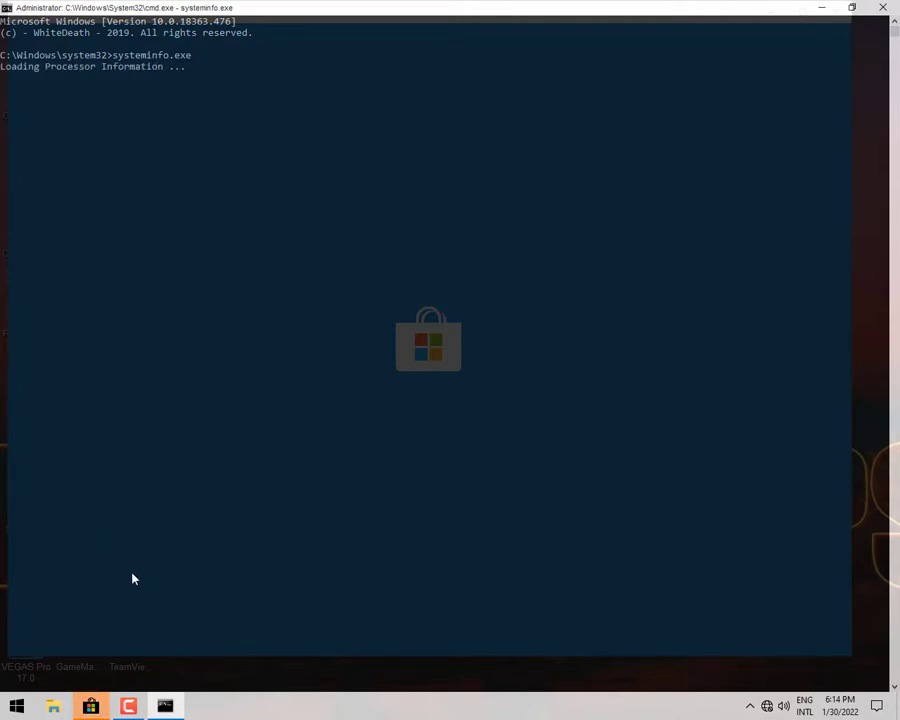
Switch between Microsoft Store and the running Command Prompt, and restore and re-maximize the console window.
click(98, 705)
click(98, 705)
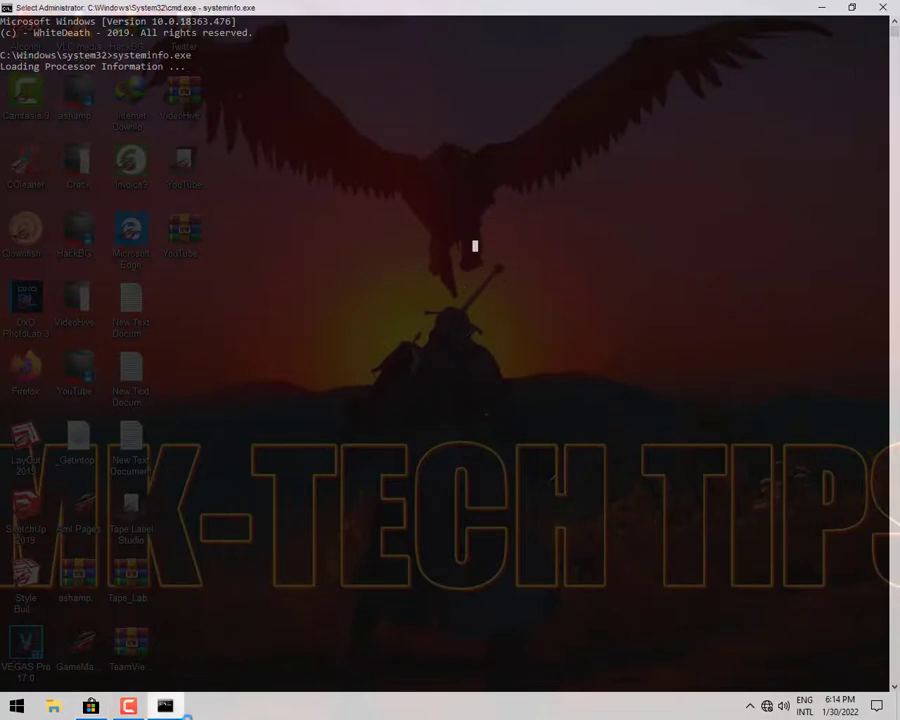
click(90, 706)
click(166, 706)
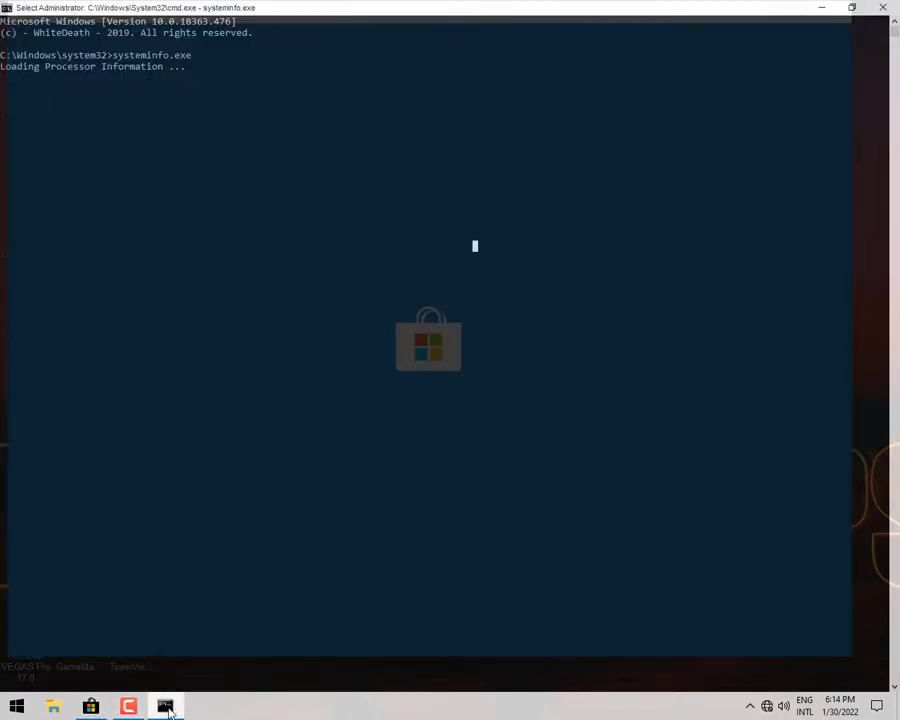
drag(398, 10, 385, 103)
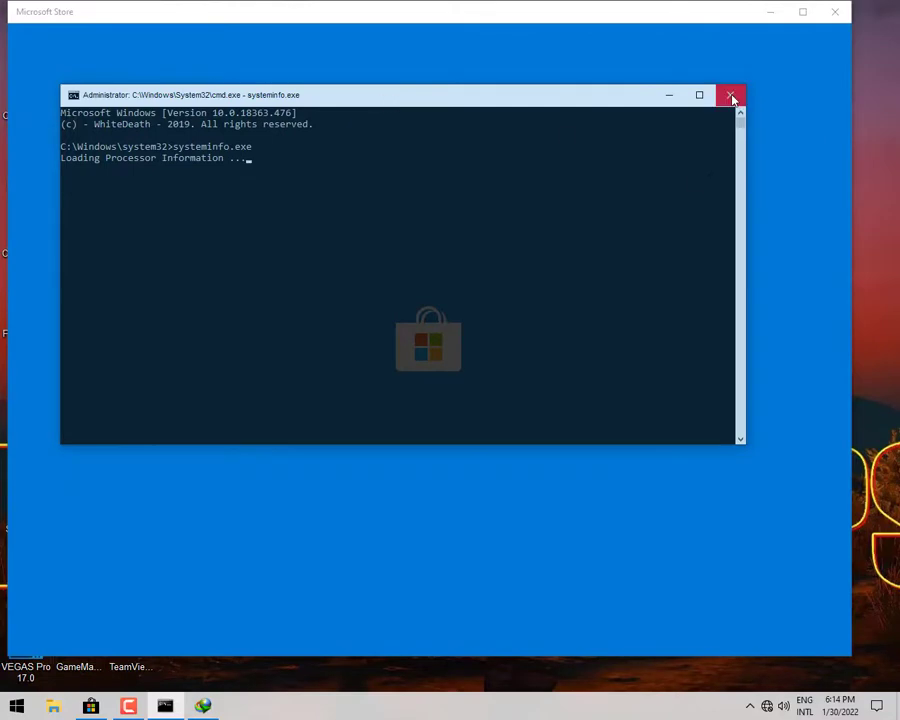
click(698, 98)
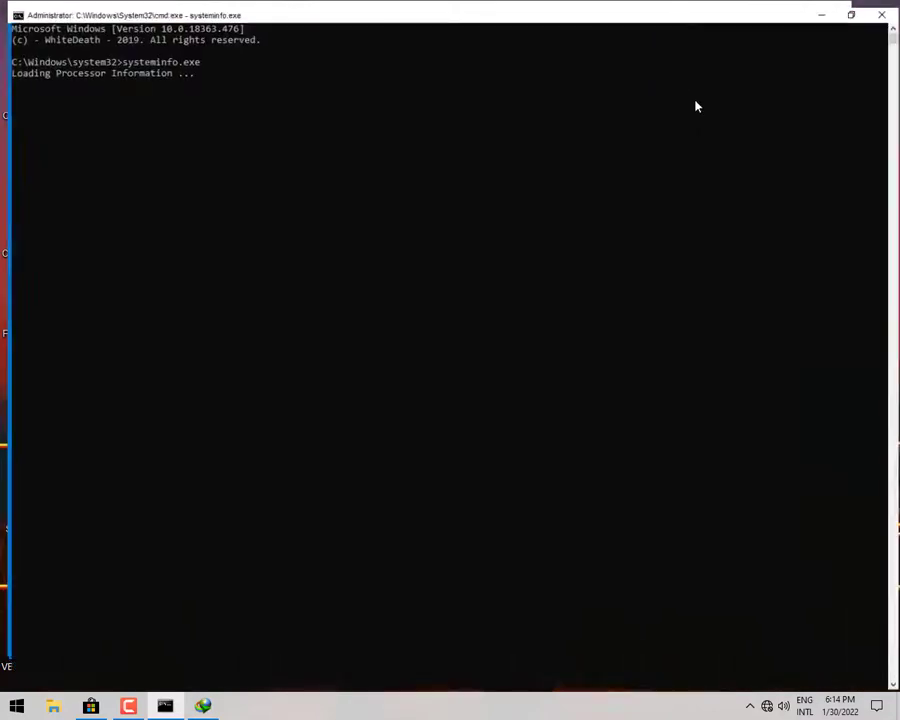